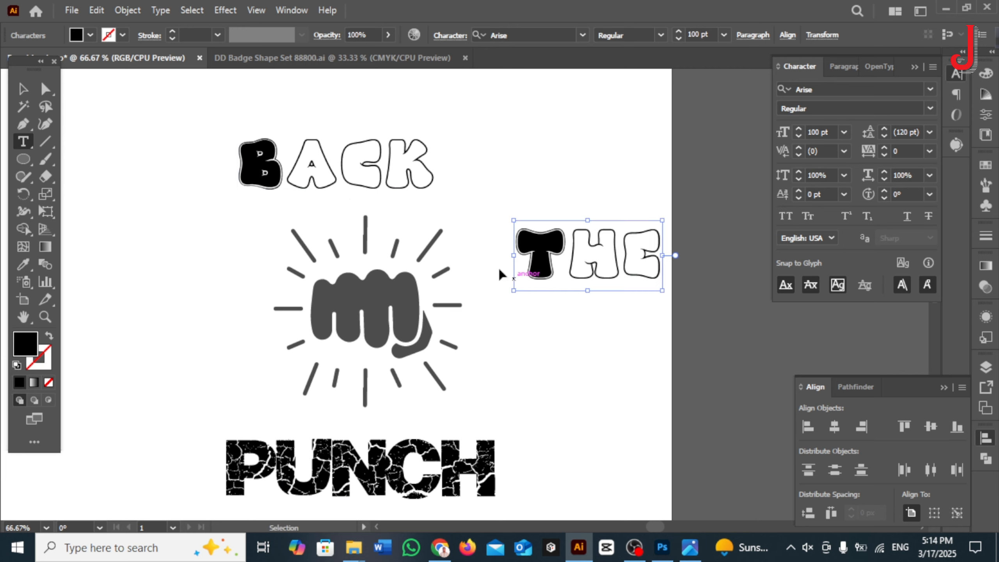
Step: Enlarge the BACK text to 160 pt, position it above the fist, and move the THE text out beside the fist
left_click(22, 89)
left_click_drag(334, 166, 349, 181)
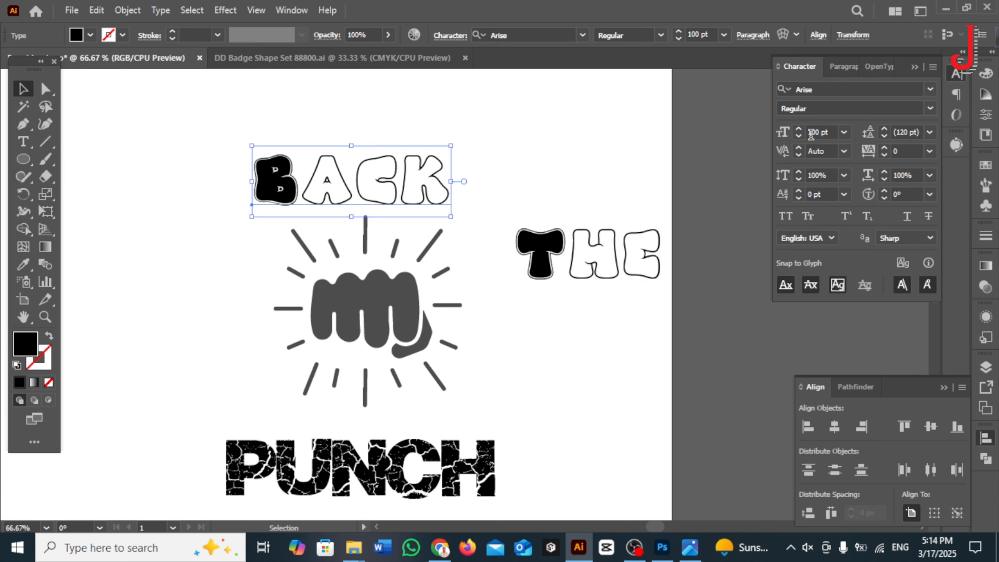
left_click(798, 129, "shift")
left_click(799, 129, "shift")
left_click(798, 129, "shift")
left_click_drag(483, 184, 440, 196)
left_click_drag(483, 275, 458, 294)
left_click_drag(553, 290, 522, 395)
Step: Warp the BACK text with an Arc envelope at 50% bend, then scale it down to fit just above the fist's rays
left_click(478, 209)
left_click(782, 35)
left_click(797, 315)
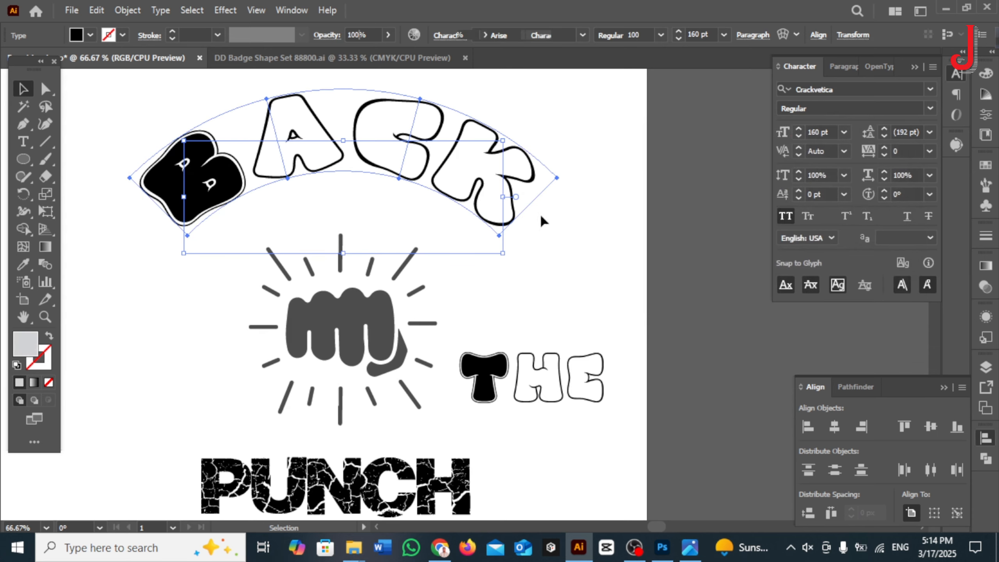
left_click_drag(556, 239, 516, 252)
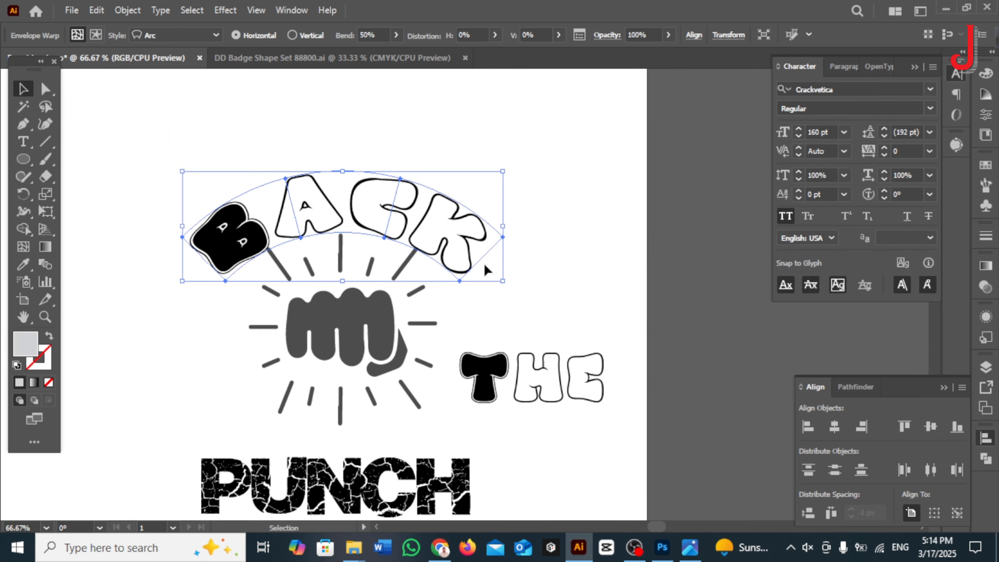
Step: Place the THE text over the fist at 90 pt, keeping a spare copy beside the artwork
left_click_drag(484, 377, 336, 327)
scroll(336, 305, "down", 3)
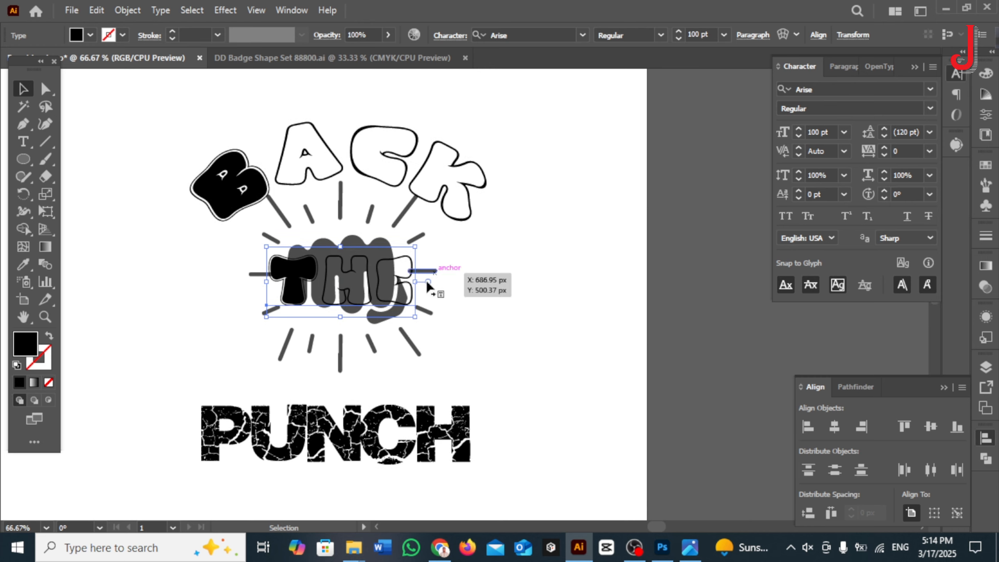
mouse_move(387, 291)
left_mouse_down()
mouse_move(386, 277)
mouse_move(393, 287)
left_mouse_up()
scroll(374, 275, "up", 2)
scroll(374, 272, "down", 1)
left_click(572, 229)
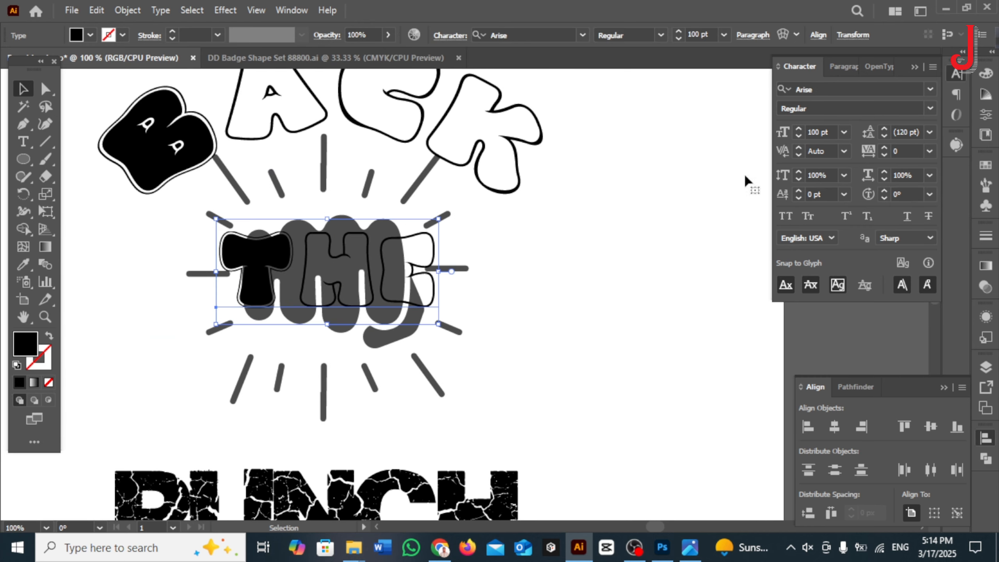
Step: Convert the THE text on the fist to outlines, then stretch and angle the T to fit the first finger
right_click(389, 295)
left_click(454, 309)
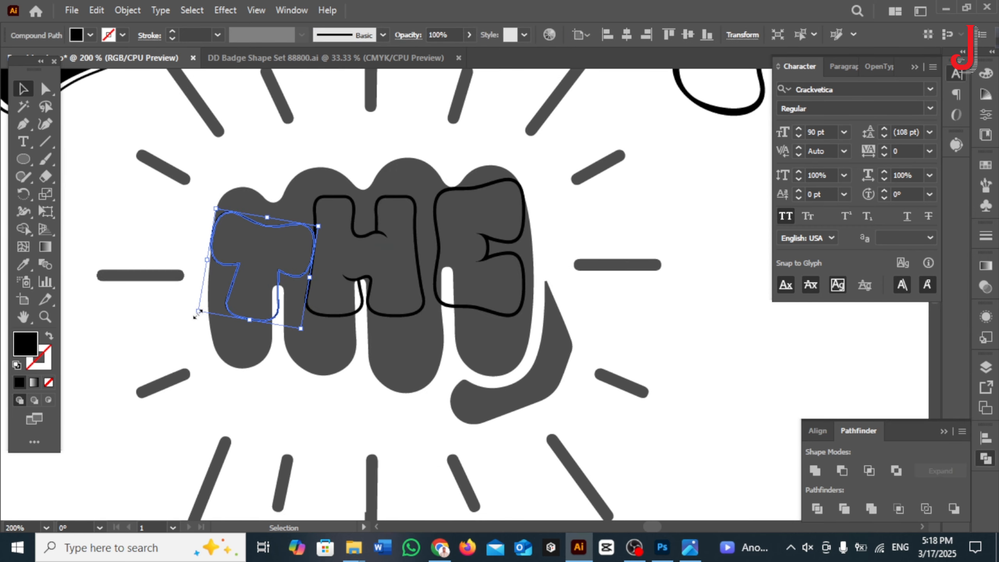
left_click_drag(204, 374, 182, 357)
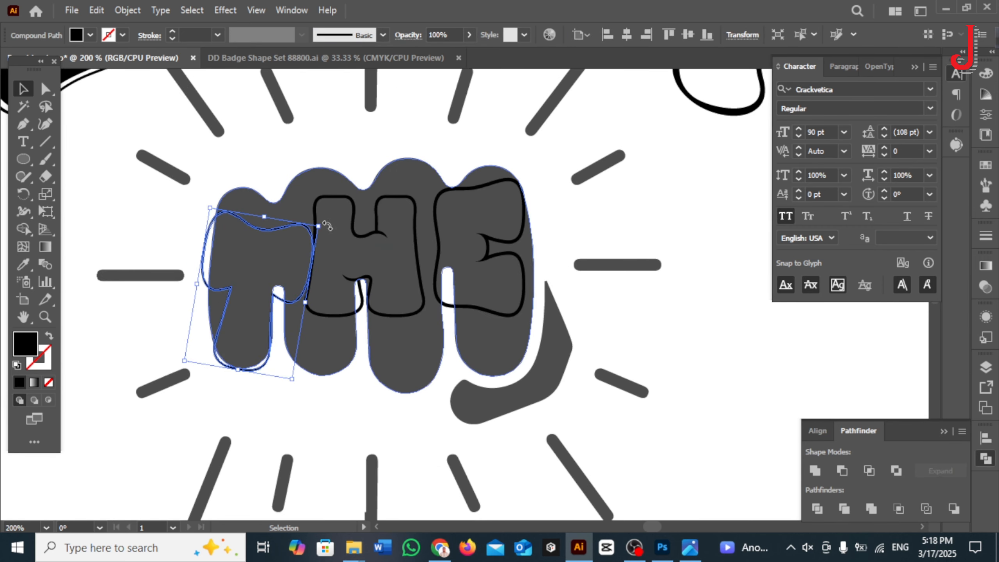
left_click_drag(327, 226, 270, 207)
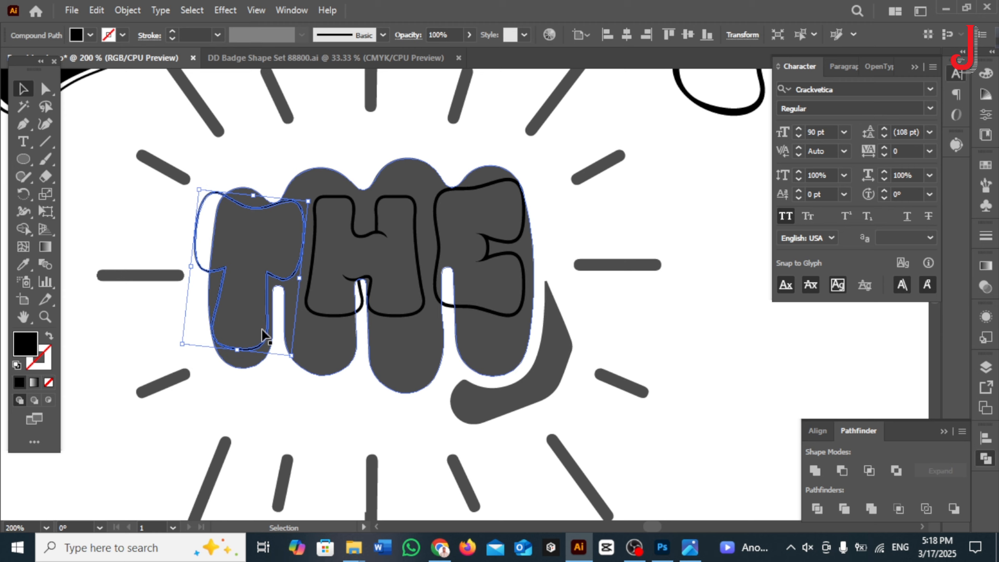
Step: Combine the T, H and E letter outlines on the fist with Pathfinder Unite
left_click(156, 340)
left_click(267, 277)
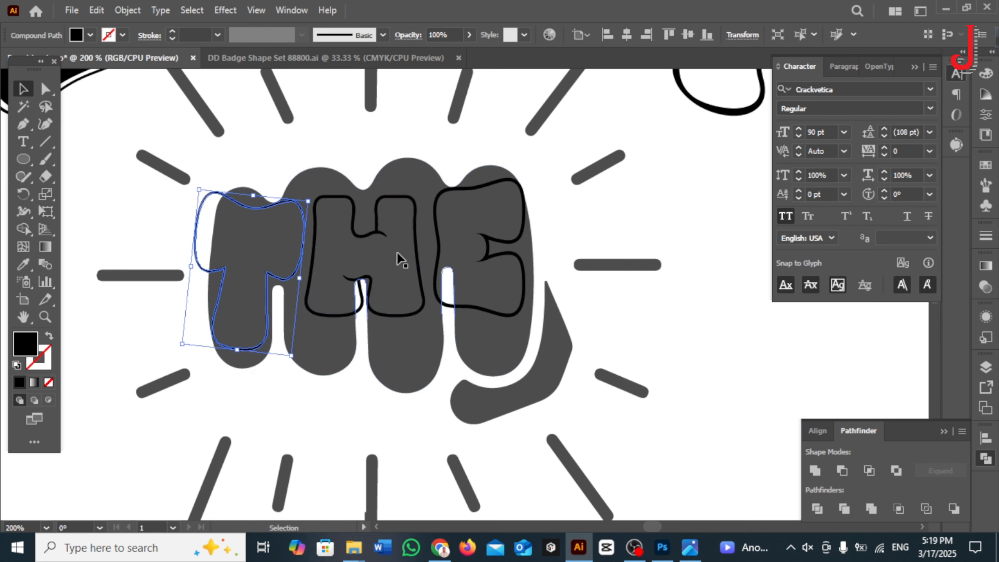
left_click(383, 233, "shift")
left_click(447, 192, "shift")
left_click(813, 475)
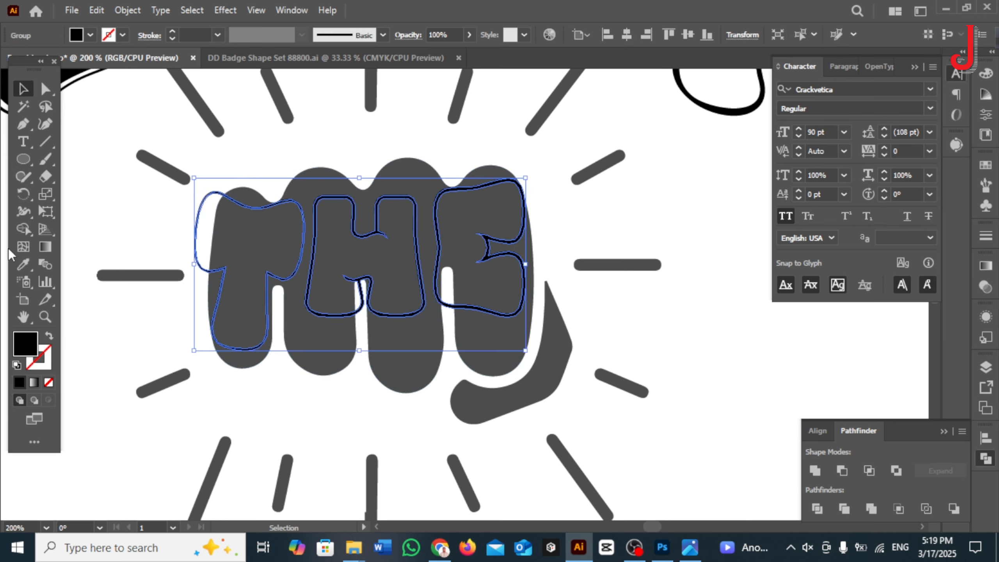
Step: Recolor the THE letter outlines white by sampling with the Eyedropper
key("i")
left_click(2, 126)
key("v")
left_click(201, 196)
left_click(226, 194)
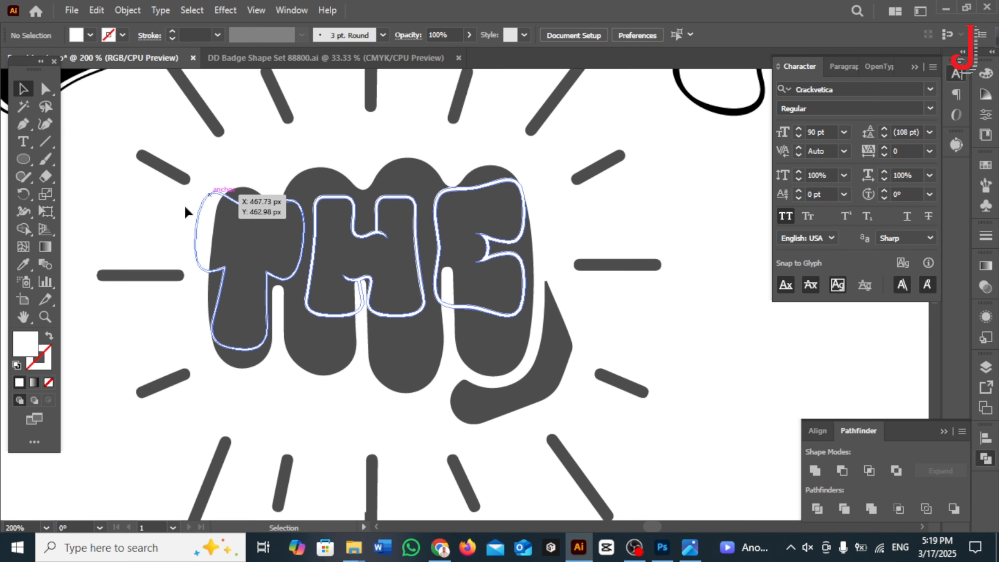
Step: Try merging the THE letters' outlines and interiors into solid white shapes with the Shape Builder
left_click(23, 229)
left_click_drag(178, 224, 542, 232)
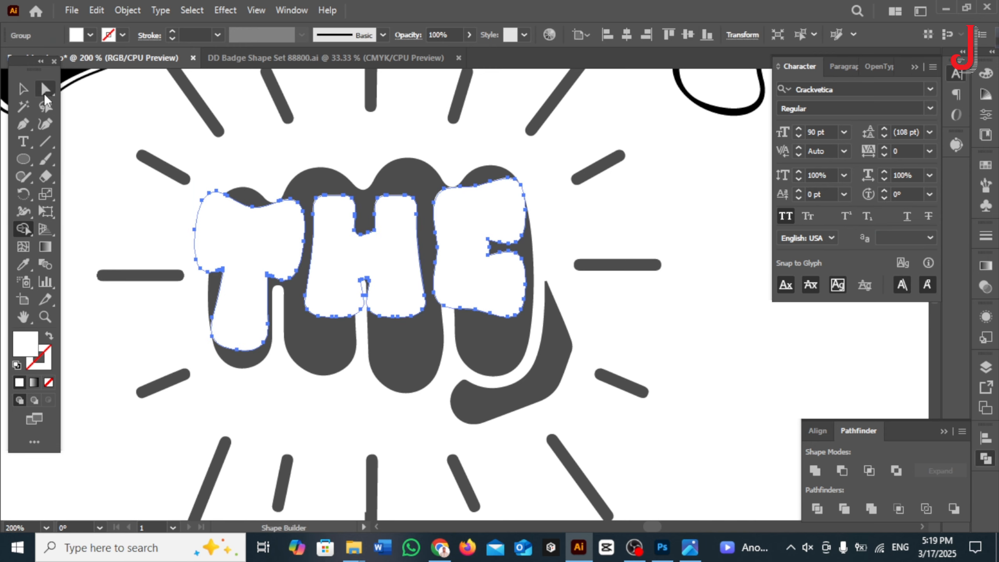
left_click(23, 89)
left_click(118, 197)
scroll(716, 367, "down", 1)
scroll(493, 301, "up", 2)
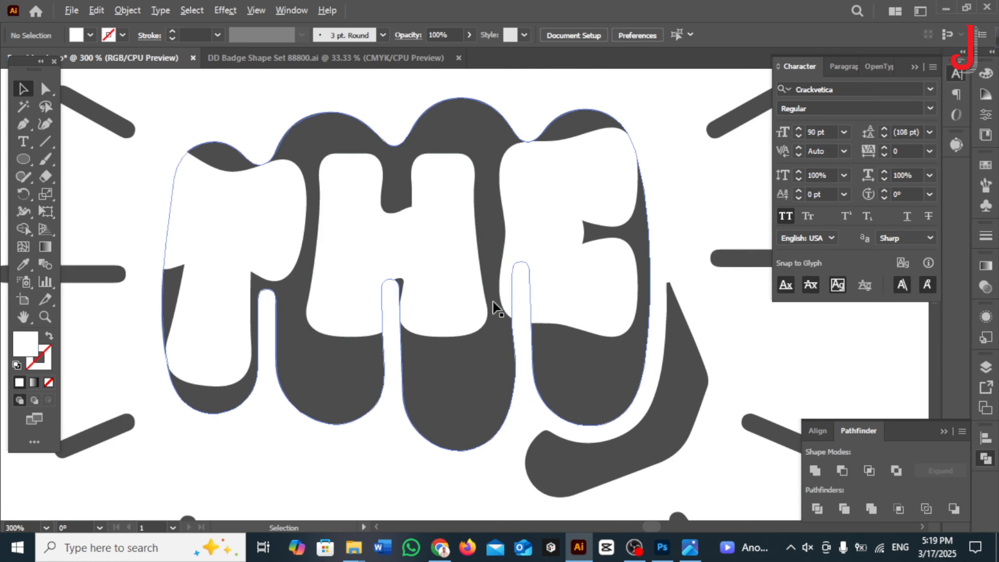
Step: Try filling the solid THE letters with the fist's dark grey and isolating the T within the group
left_click(223, 156)
left_click(222, 154, "shift")
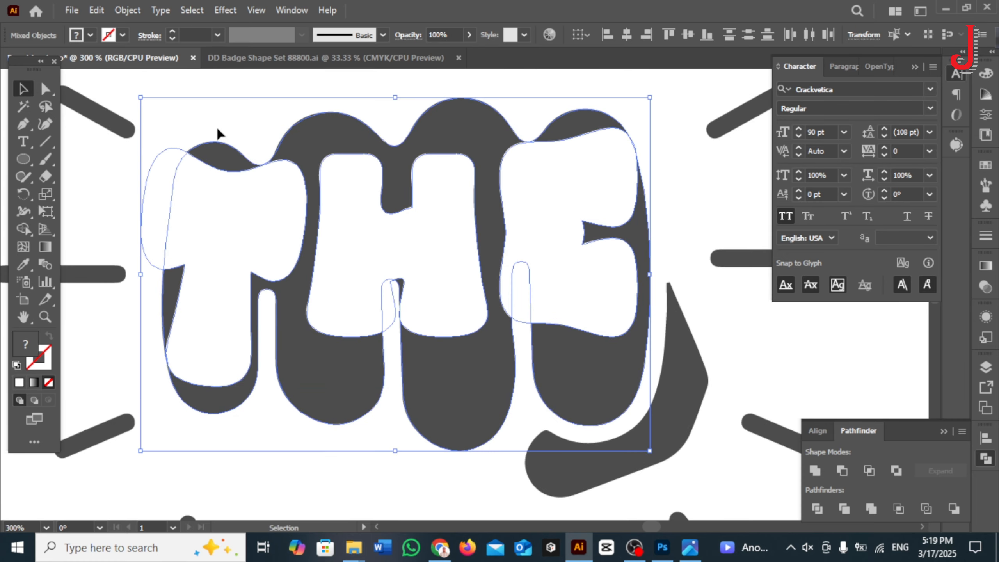
left_click(217, 129)
left_click(199, 193)
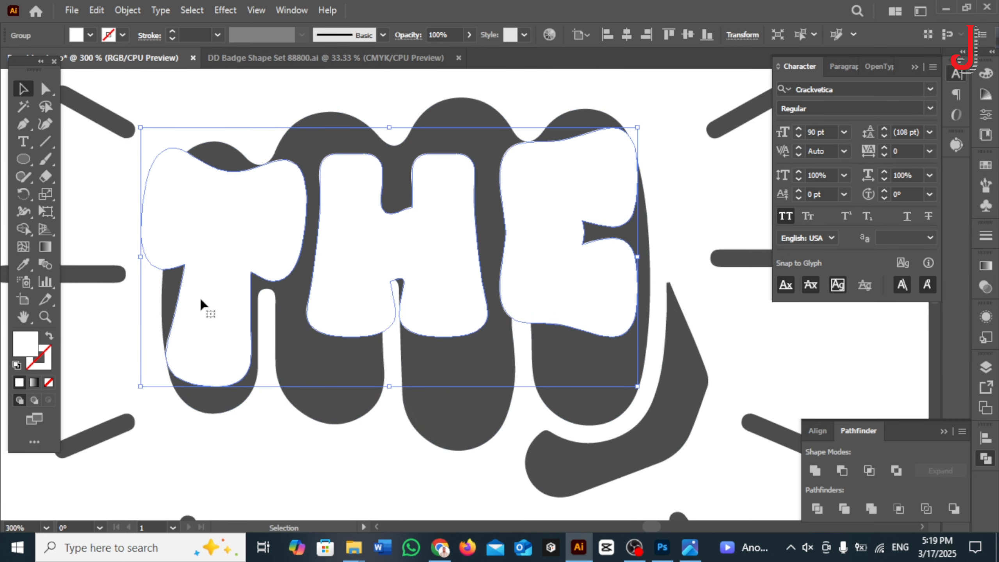
key("i")
left_click(218, 151)
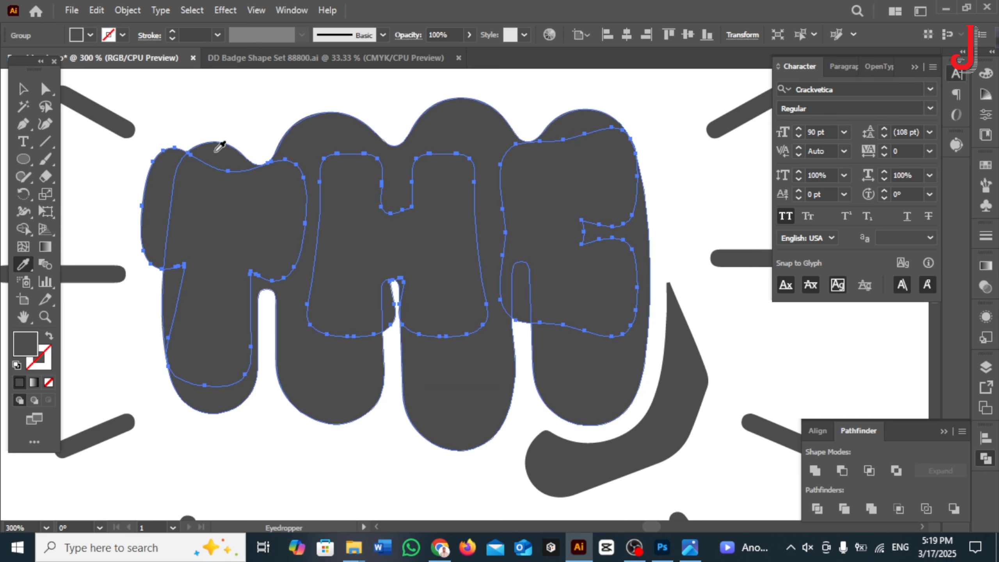
key("v")
double_click(239, 229)
left_click(238, 228)
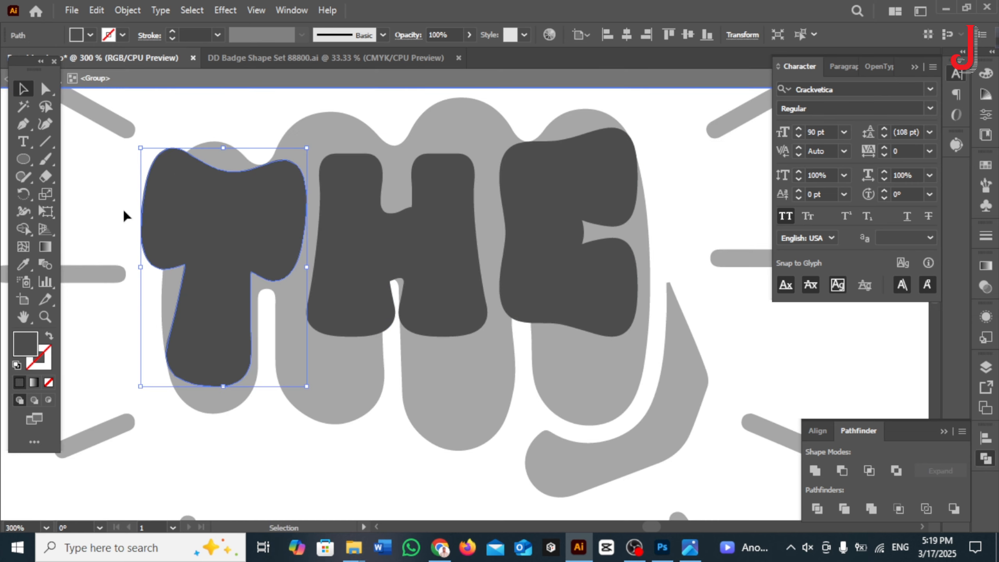
double_click(123, 207)
Step: Undo the grey fill and the Shape Builder merge to restore the white THE letter outlines
key("ctrl+z")
key("ctrl+z")
key("ctrl+z")
key("ctrl+z")
key("ctrl+z")
key("ctrl+z")
left_click(685, 181)
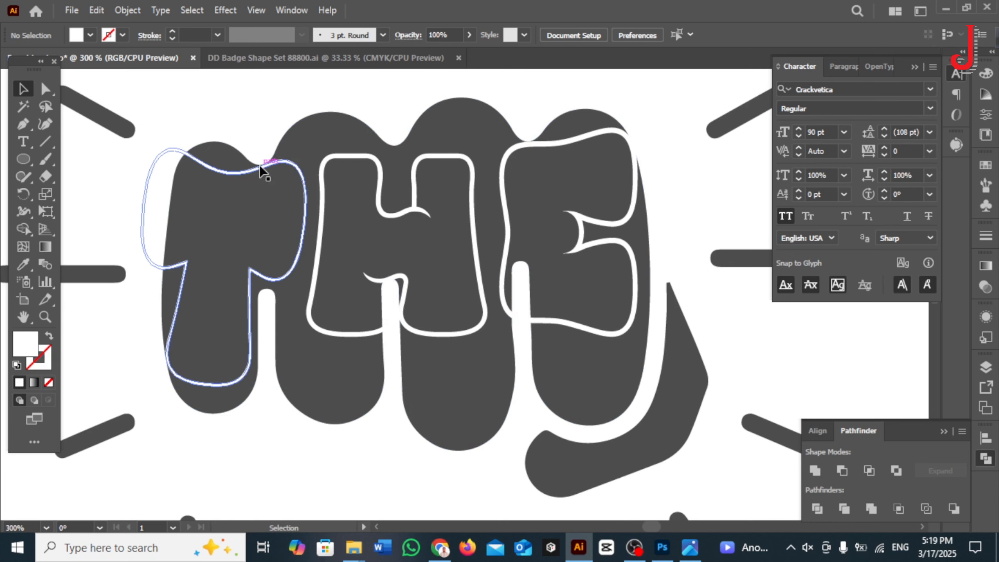
Step: Recolor the THE letter outlines with the fist's dark grey using the Eyedropper
left_click(259, 166)
left_click(373, 160, "shift")
left_click(423, 160)
left_click(23, 264)
left_click(240, 221)
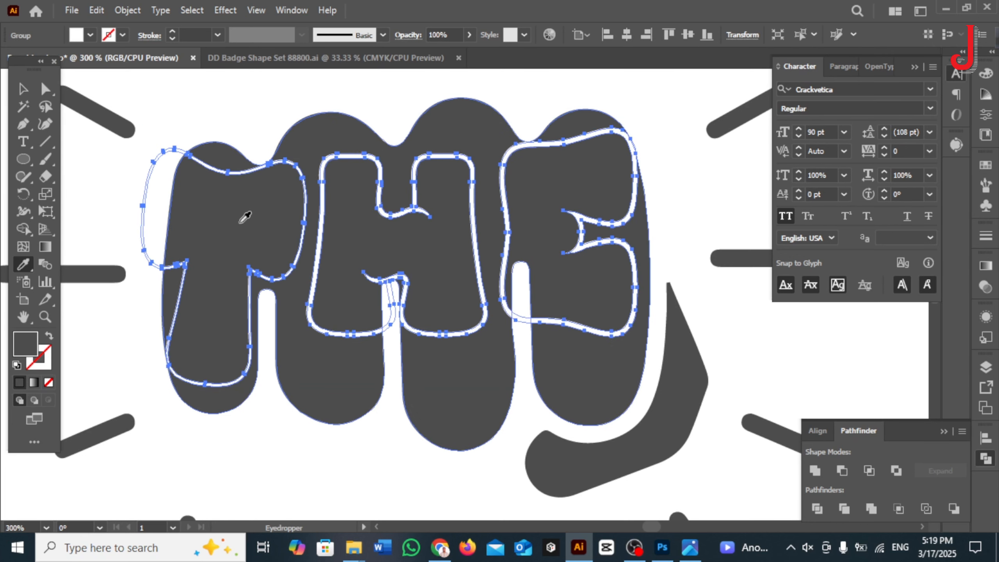
left_click(24, 92)
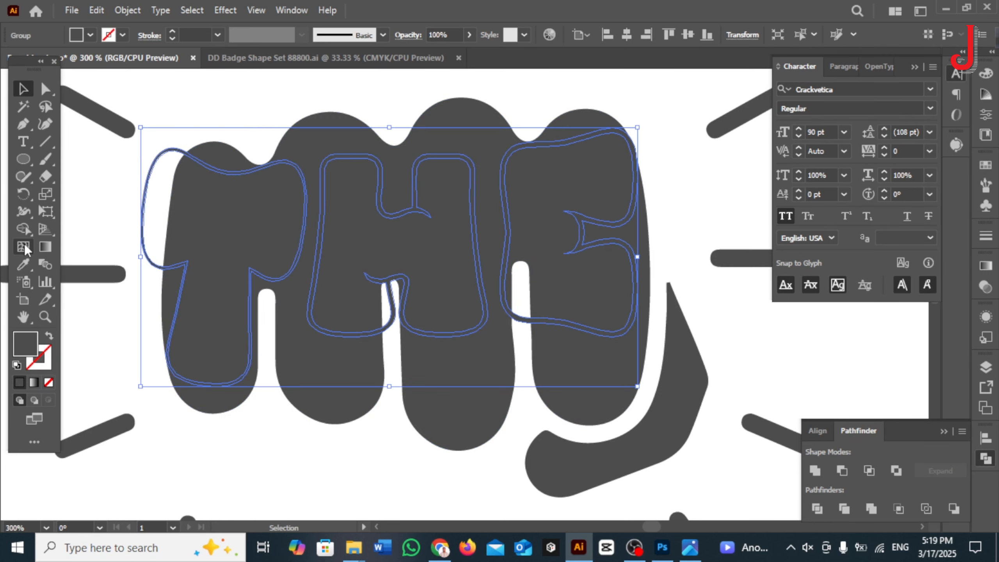
Step: Turn the interiors of the THE letters into separate shapes with the Shape Builder, then ungroup them from their outlines
left_click(23, 228)
key("v")
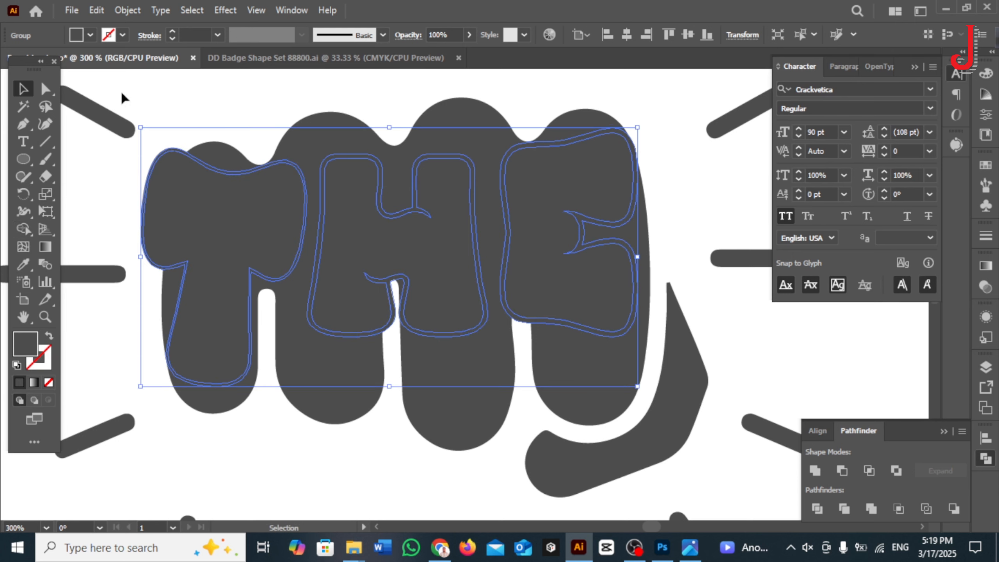
right_click(226, 188)
left_click(276, 379)
Step: Fill the inner shapes of T, H and E with white, keeping their dark grey outlines
left_click(234, 211)
left_click(351, 202, "shift")
left_click(539, 197, "shift")
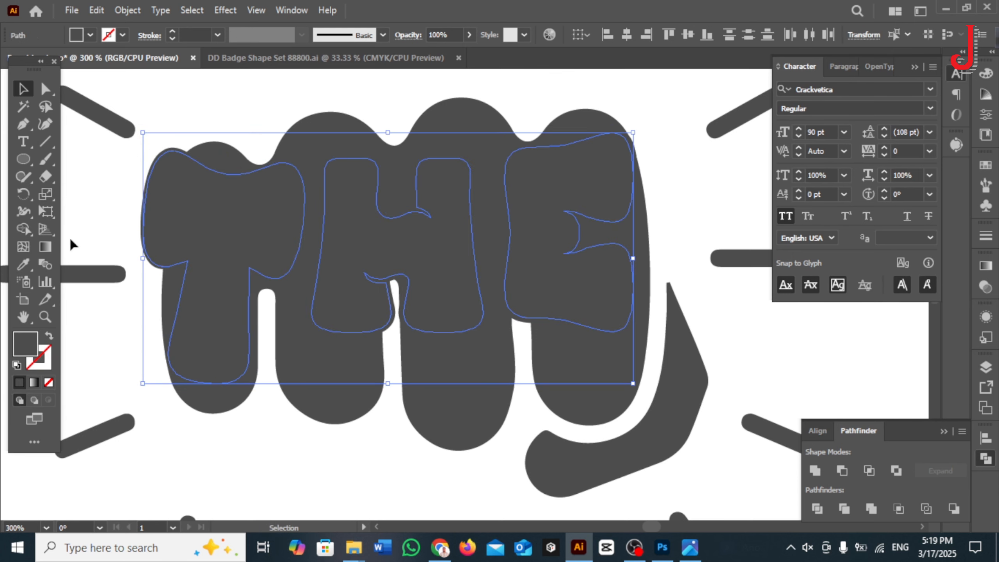
left_click(23, 264)
left_click(95, 191)
key("v")
left_click(2, 173)
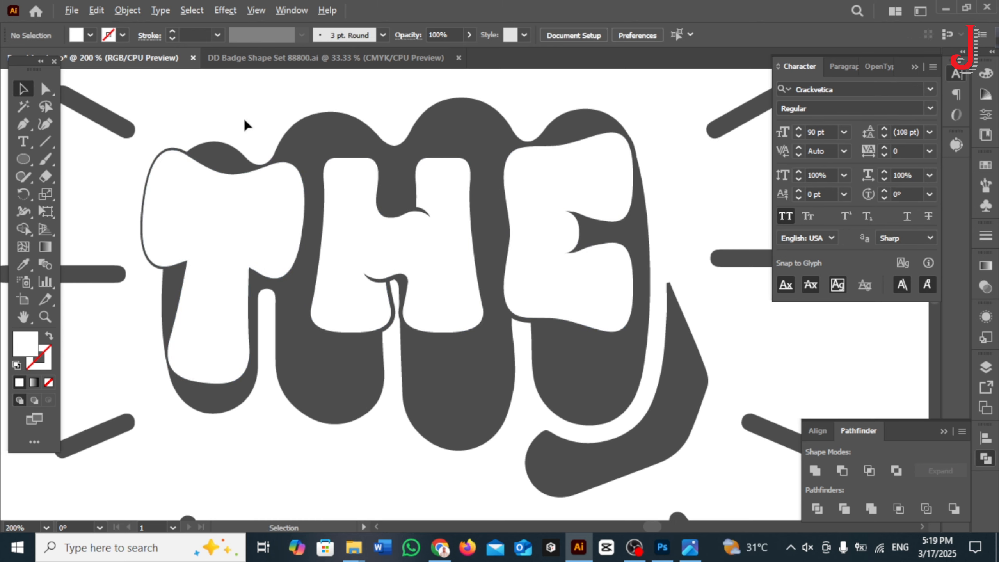
Step: Change the font of the PUNCH text below the fist to POLAR VORTEX
key("ctrl+minus")
key("ctrl+minus")
scroll(672, 429, "down", 1, "alt")
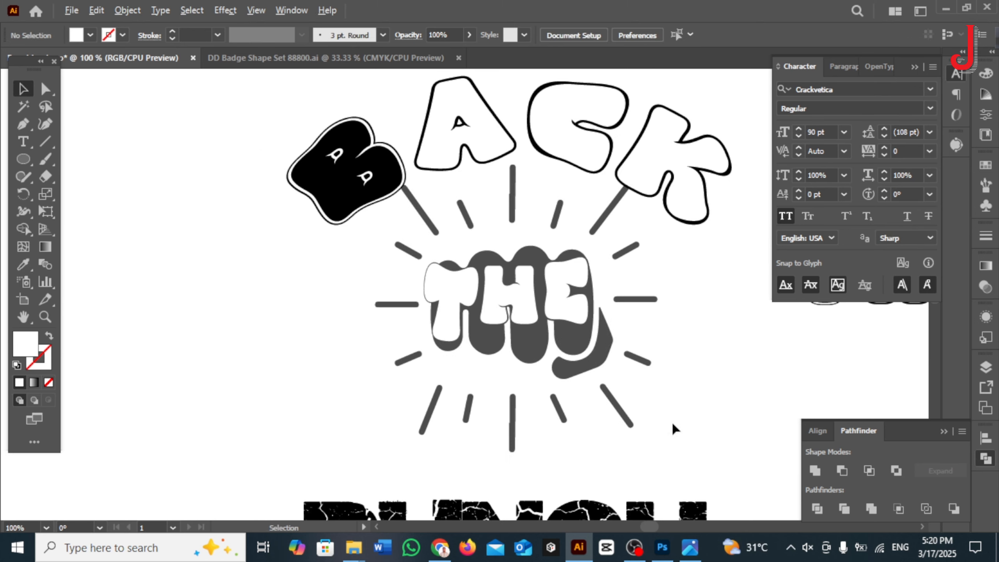
scroll(669, 398, "down", 1, "alt")
left_click_drag(711, 387, 534, 387)
scroll(480, 355, "down", 1)
left_click(513, 394)
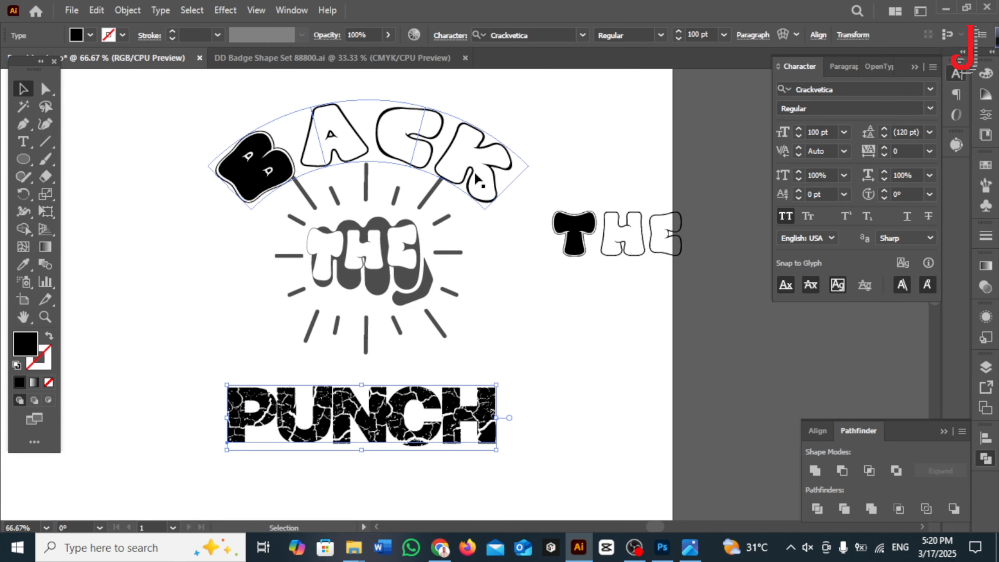
left_click(645, 284)
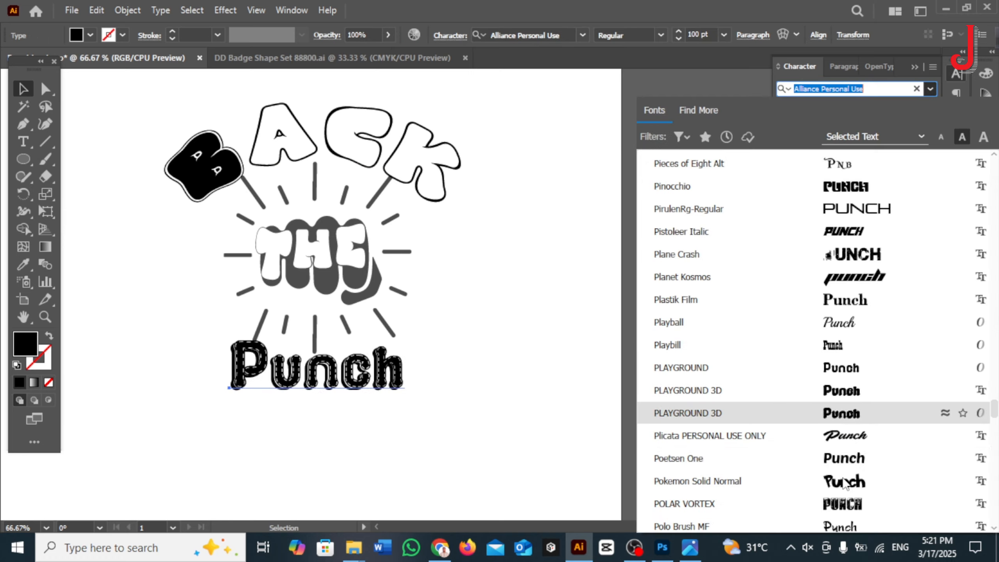
scroll(854, 393, "down", 1)
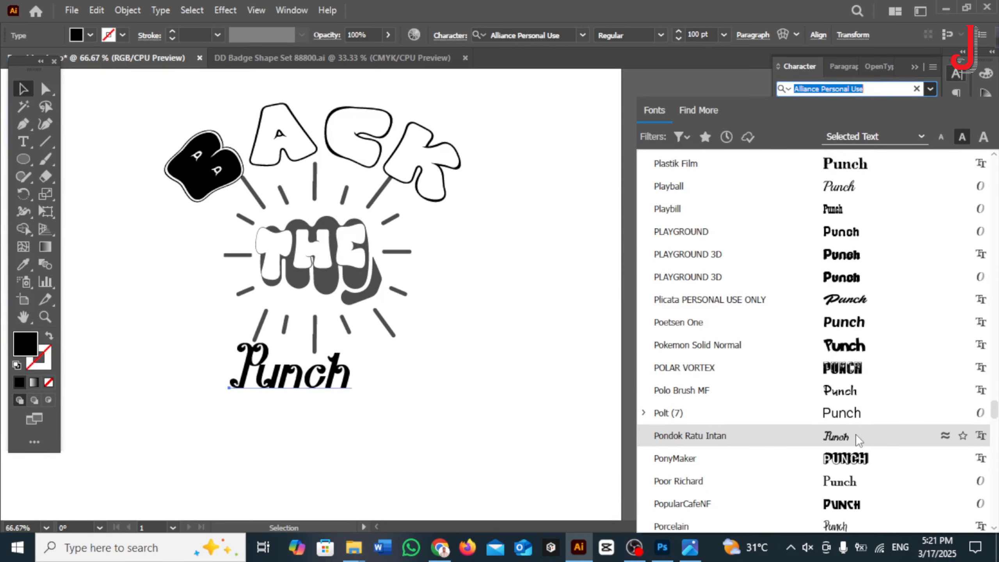
left_click(841, 367)
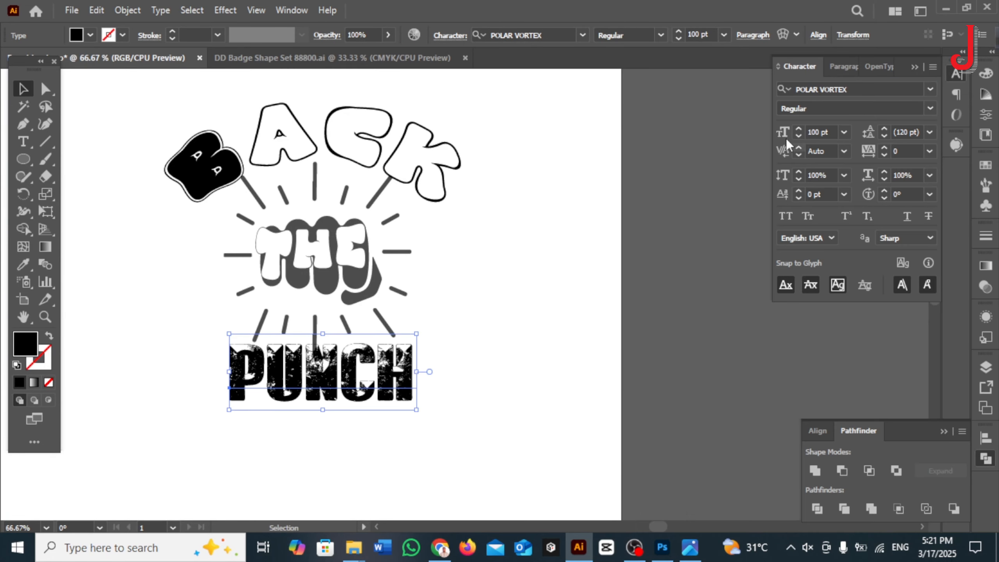
Step: Set the PUNCH text size to 130 pt and center it directly beneath the fist
left_click(799, 128)
left_click(800, 127)
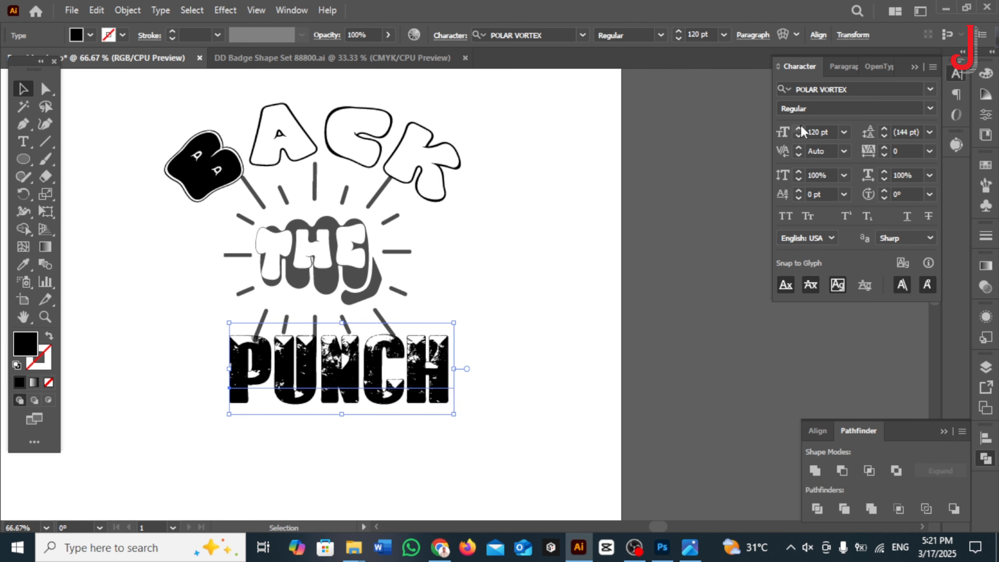
left_click_drag(386, 355, 415, 358)
left_click(798, 129)
left_click(798, 129)
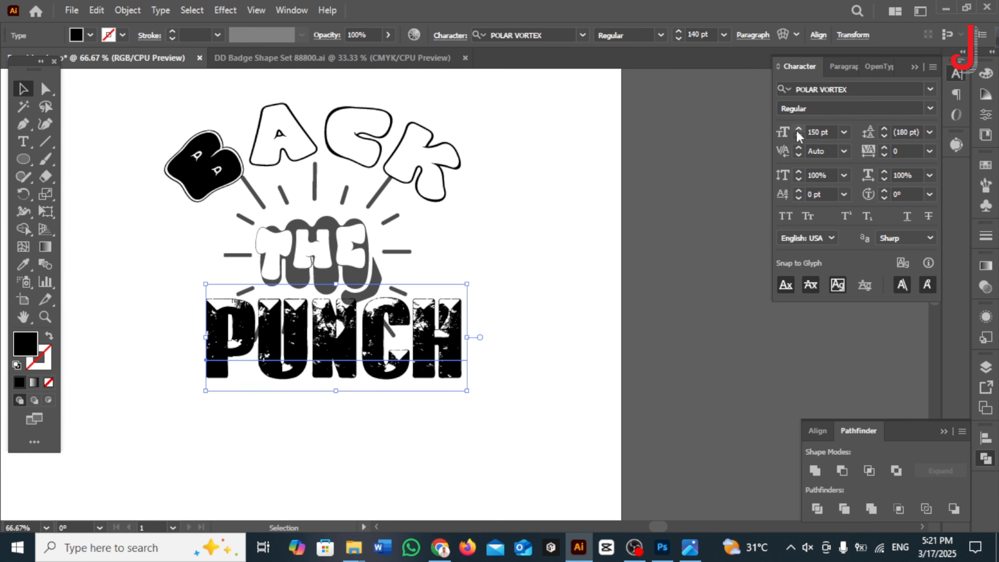
left_click(798, 129)
left_click_drag(478, 331, 439, 354)
left_click_drag(440, 353, 436, 357)
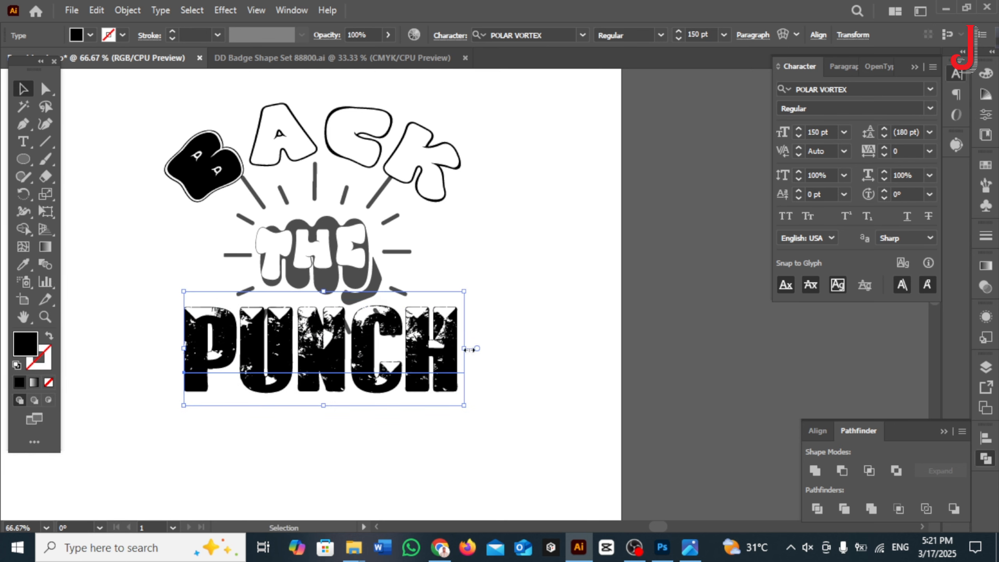
left_click(799, 137)
left_click(799, 137)
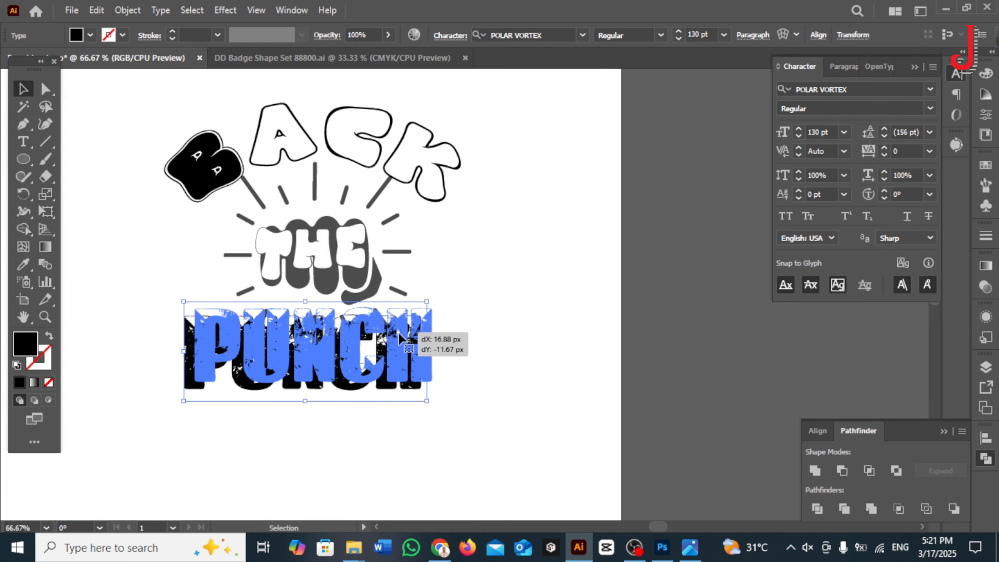
Step: Apply an Arc Lower warp to the PUNCH text with the bend set to -10%
left_click(782, 35)
left_click(753, 167)
left_click(754, 199)
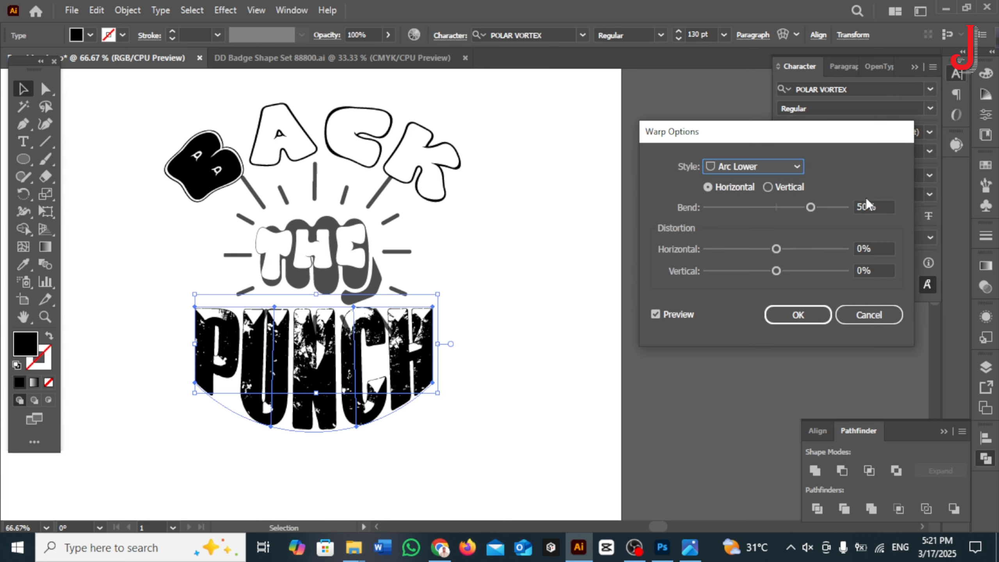
left_click(871, 204)
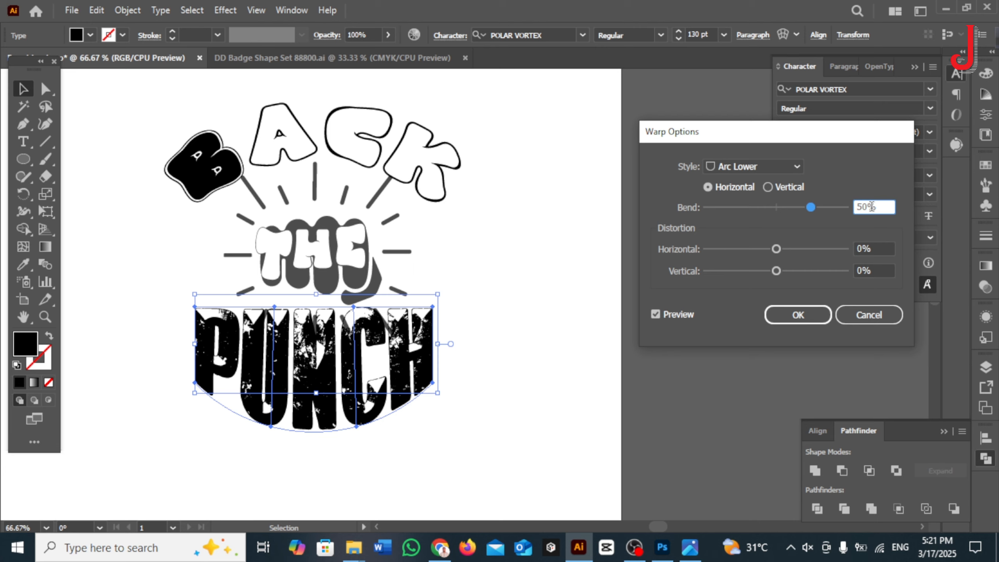
key("shift+Down")
key("shift+Down")
key("shift+Down")
key("shift+Down")
key("shift+Down")
key("shift+Down")
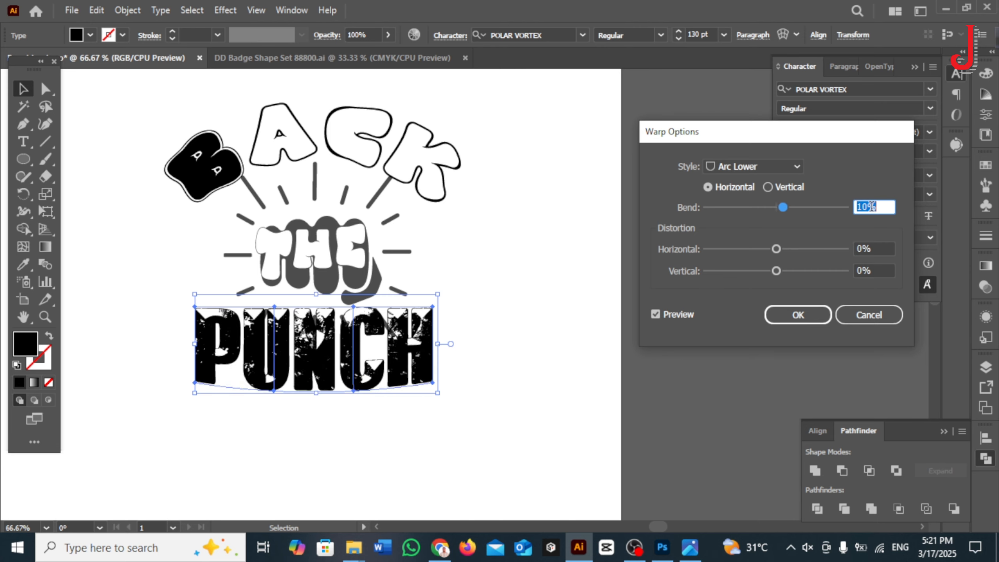
Step: Try the Shell Upper warp style on PUNCH with bends of 20% and 10%
left_click(788, 165)
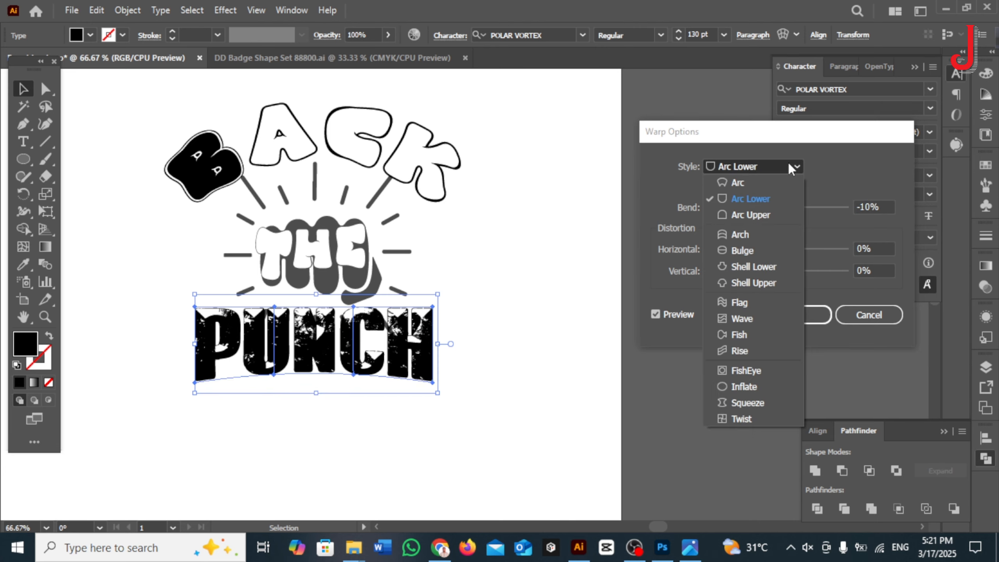
left_click(760, 285)
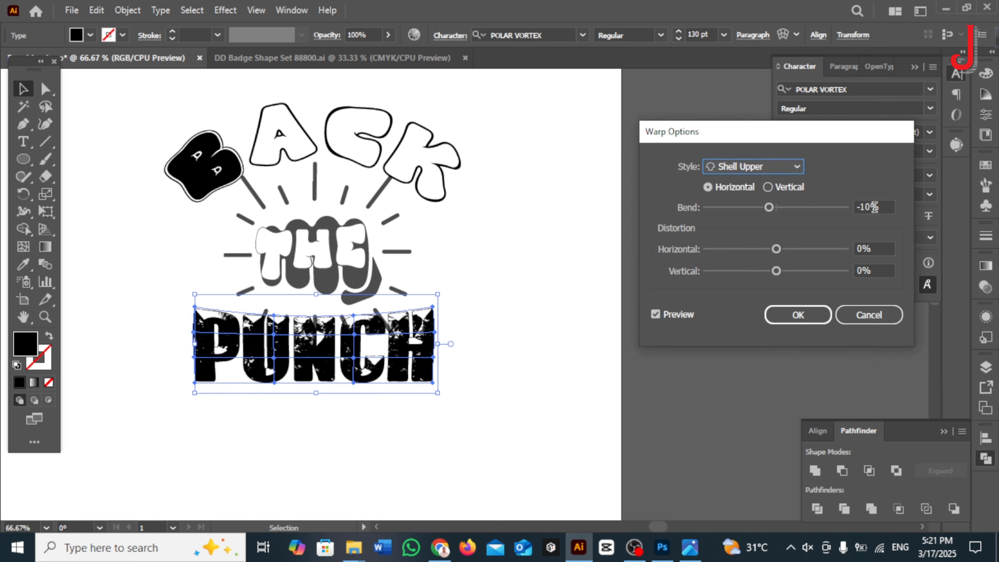
key("shift+Up")
key("shift+Up")
key("shift+Up")
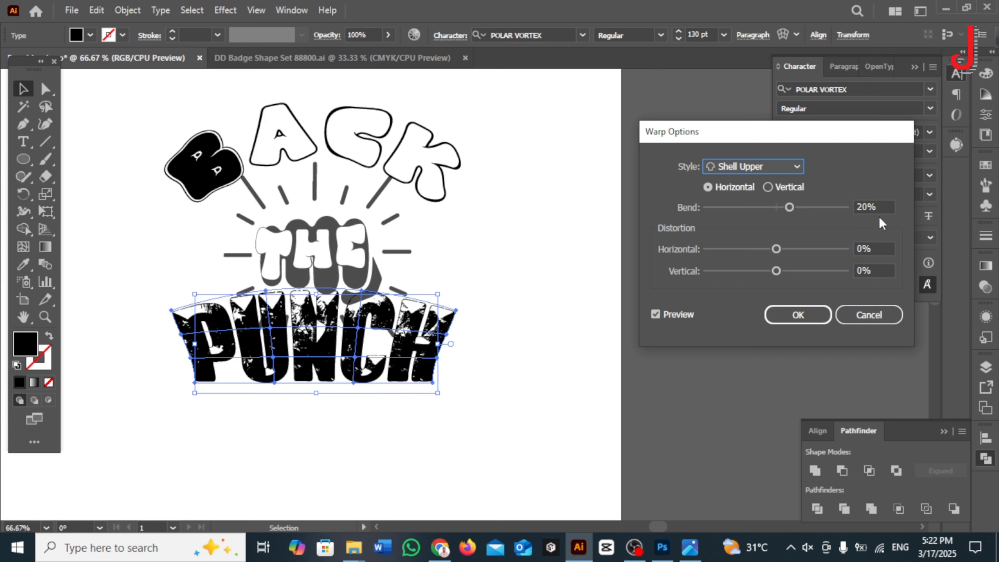
left_click(883, 206)
key("shift+Down")
left_click(753, 166)
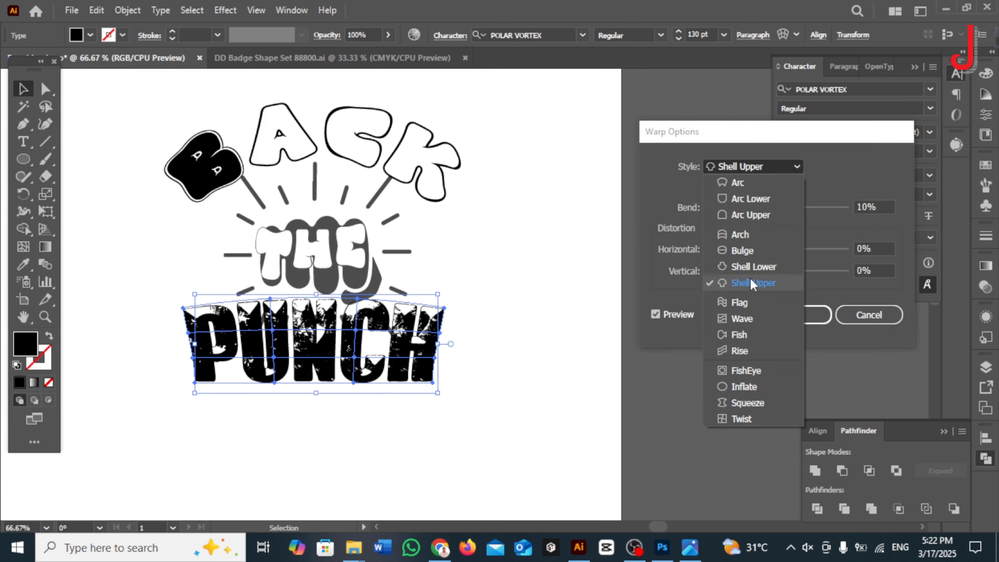
Step: Set the PUNCH warp to the Arc Lower style with a 20% bend and apply it
left_click(737, 198)
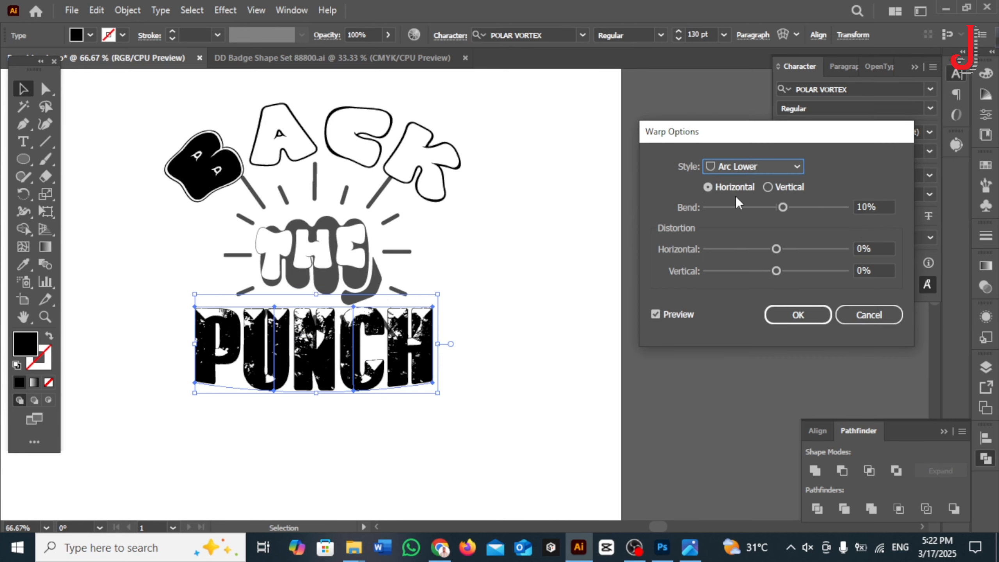
left_click(873, 206)
key("shift+Up")
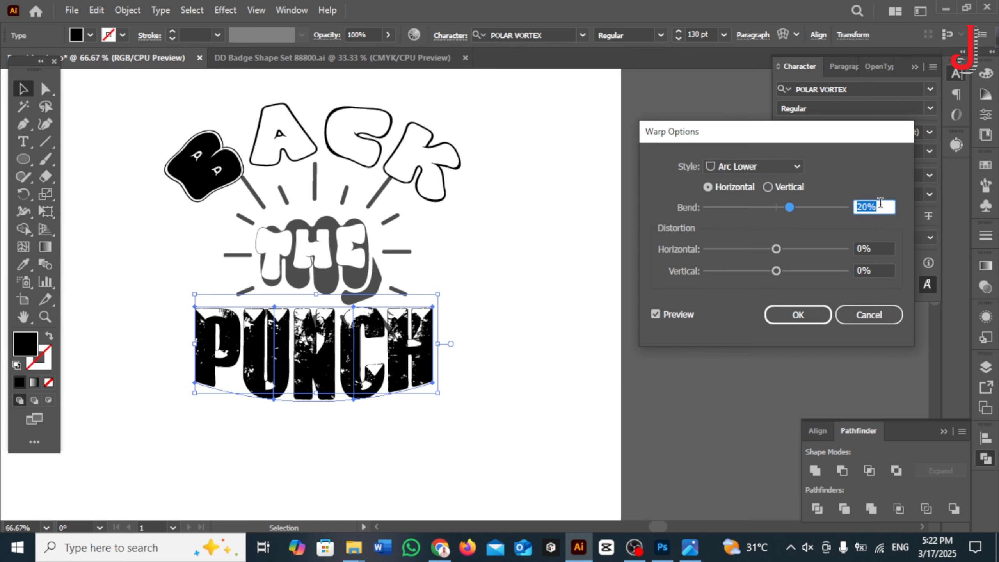
left_click(802, 316)
Step: Expand the warped PUNCH envelope into editable shapes
left_click(461, 375)
left_click(403, 380)
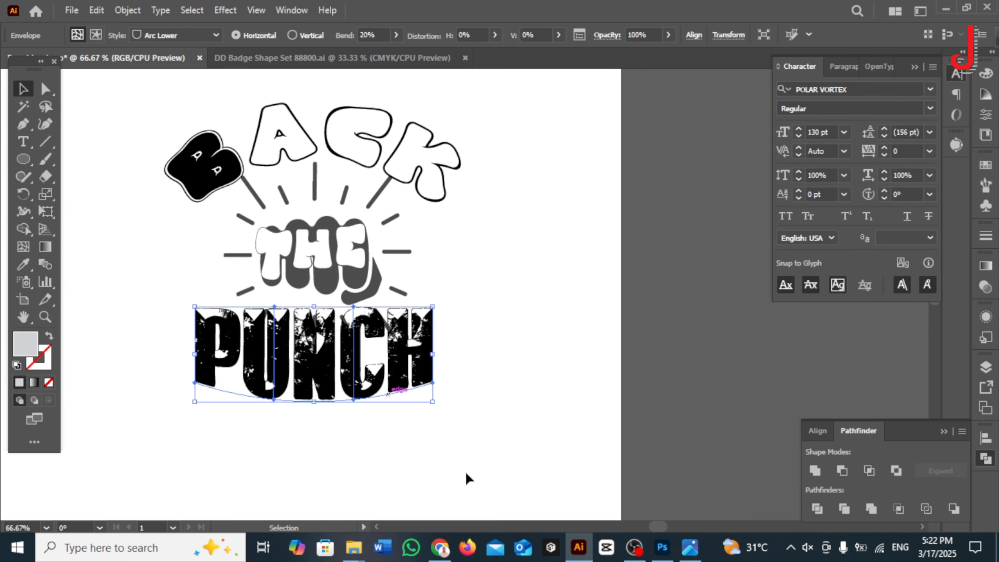
left_click(124, 13)
left_click(189, 194)
left_click(482, 357)
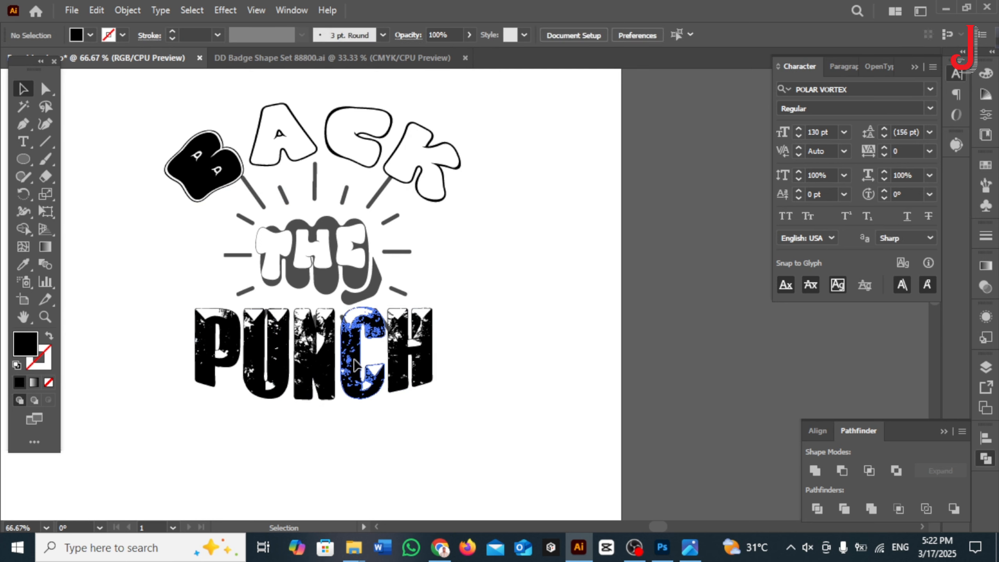
Step: Expand the arched BACK lettering, including object and fill, into shapes
left_click(368, 204)
left_click(127, 10)
left_click(212, 240)
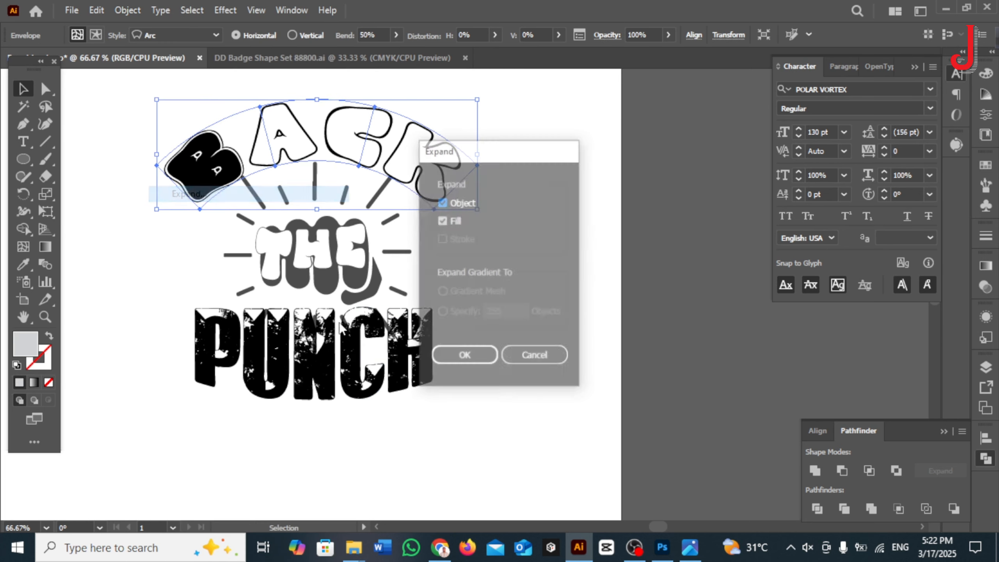
left_click(464, 352)
left_click(475, 379)
Step: Group the THE lettering with the fist and its rays, and move the BACK lettering higher above them
key("ctrl+a")
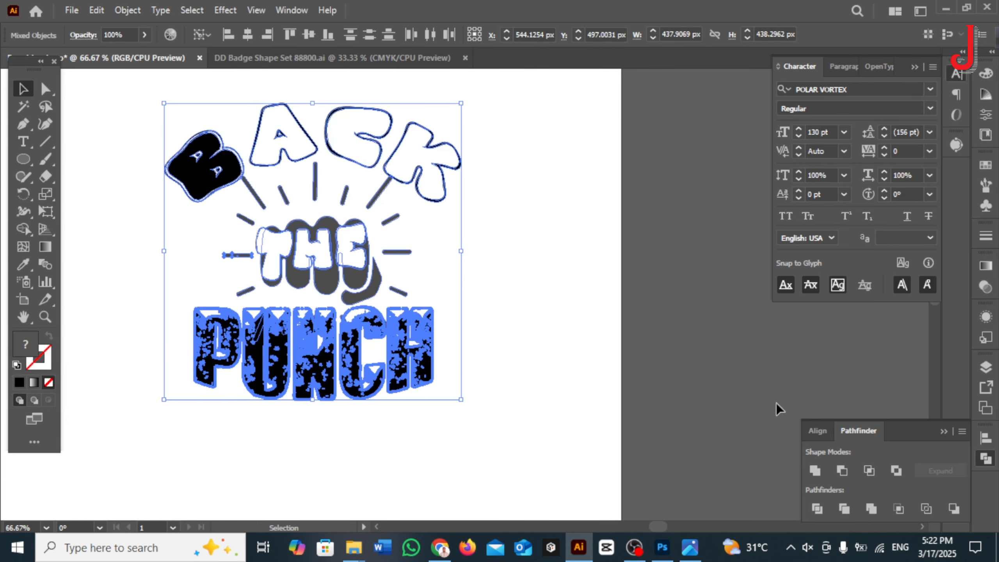
left_click_drag(183, 233, 468, 274)
key("ctrl+g")
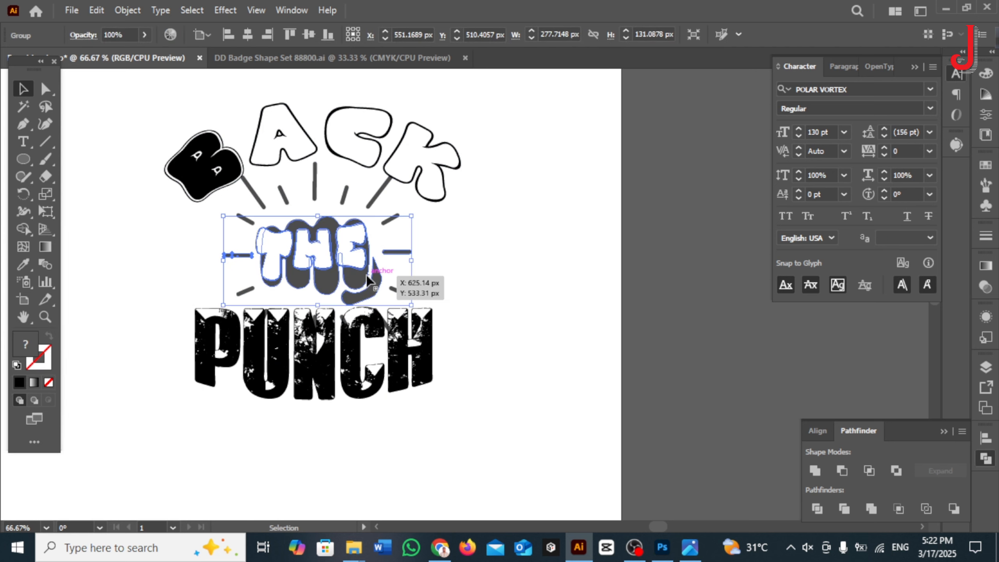
left_click(625, 374)
left_click_drag(310, 157, 310, 121)
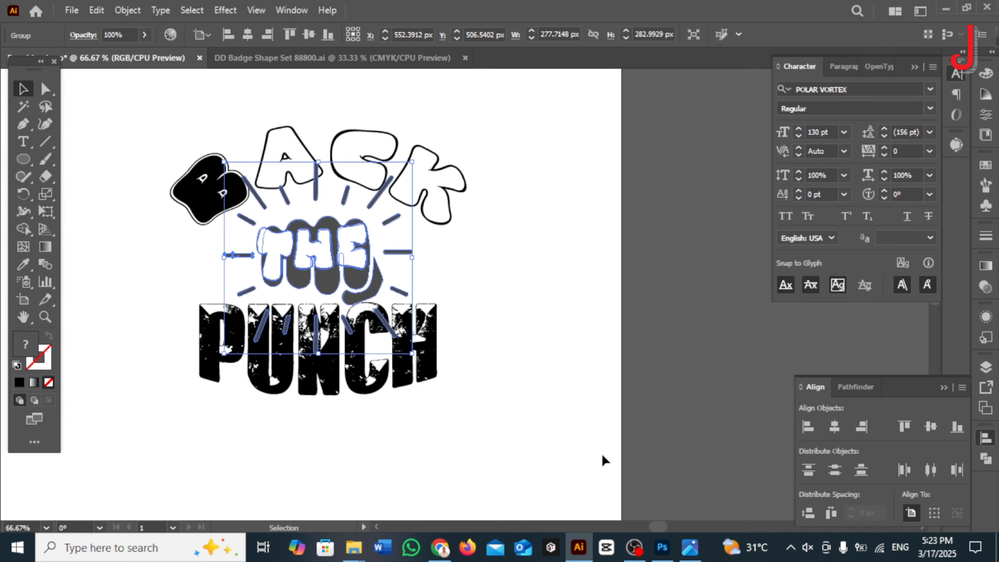
left_click(526, 403)
Step: Offset the paths of the fist and THE artwork by 10 px with round joins
left_click(350, 268)
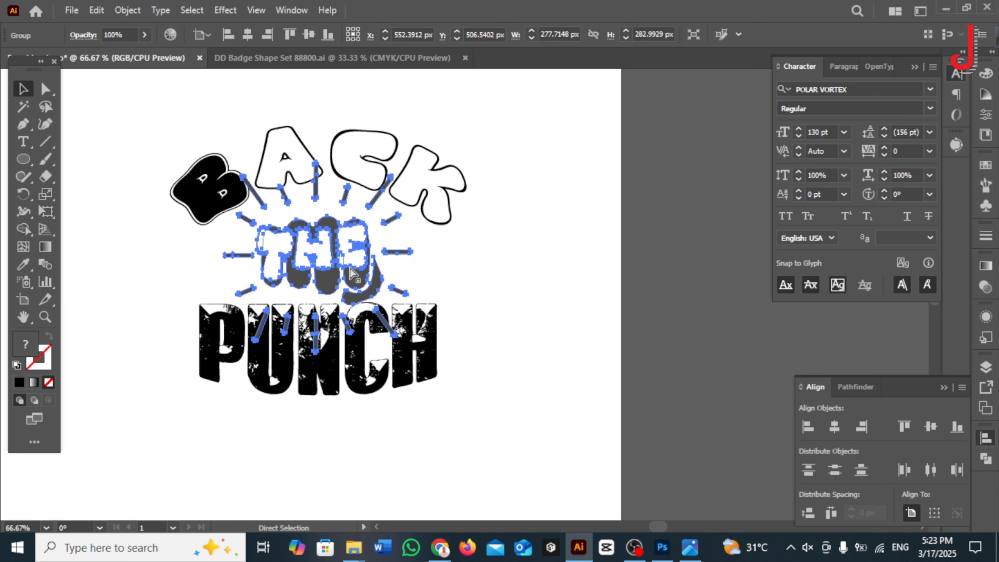
left_click(350, 267)
left_click(127, 9)
mouse_move(334, 376)
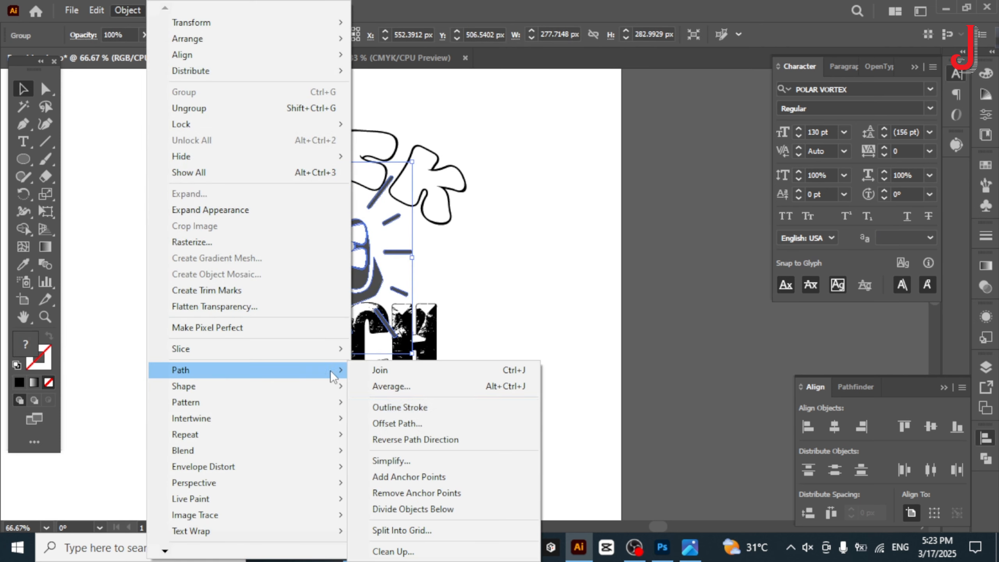
left_click(397, 423)
left_click(672, 239)
left_click(664, 272)
left_click(662, 296)
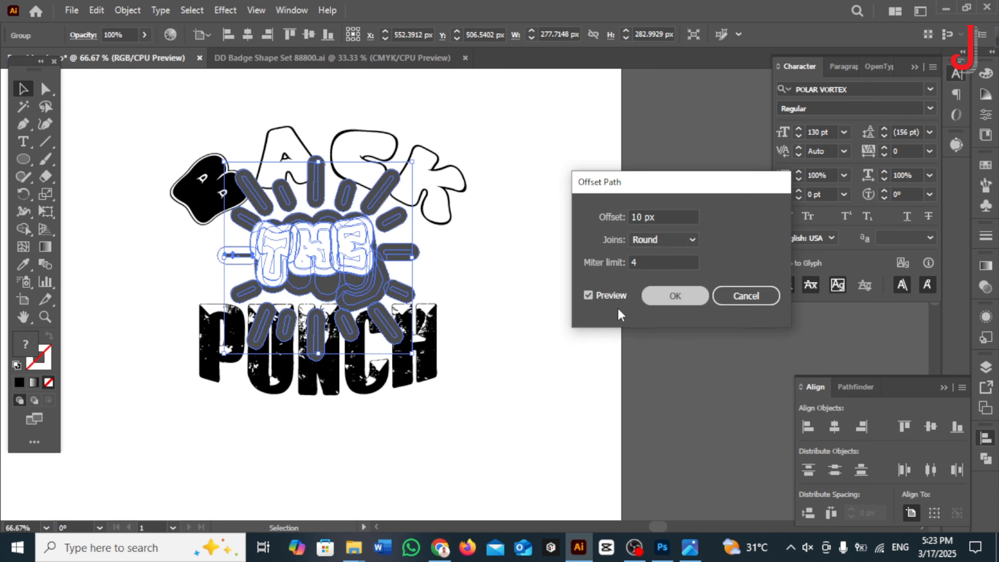
Step: Unite the offset fist, lettering and ray shapes into a single silhouette and fill it with red
left_click(855, 387)
left_click(815, 470)
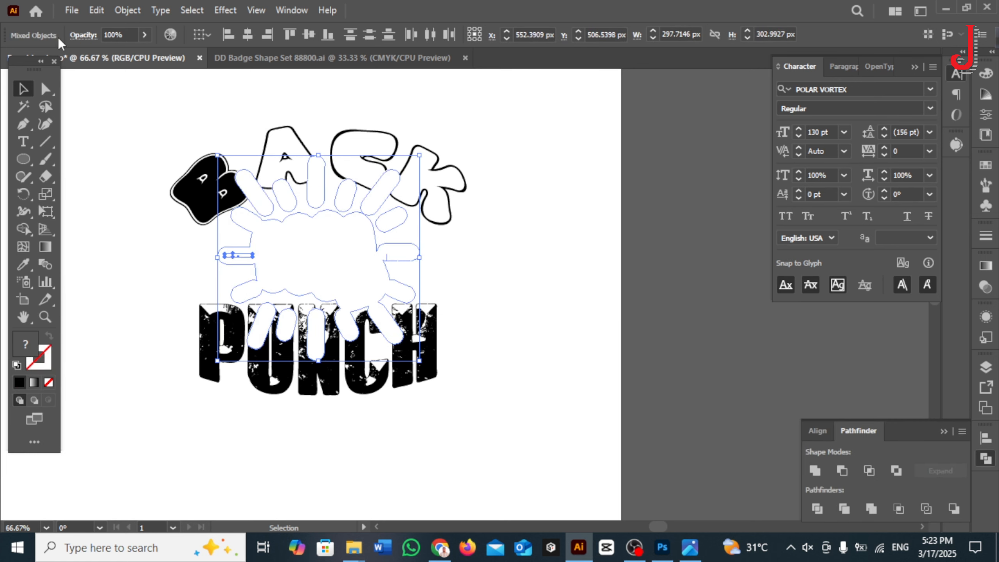
left_click(377, 262)
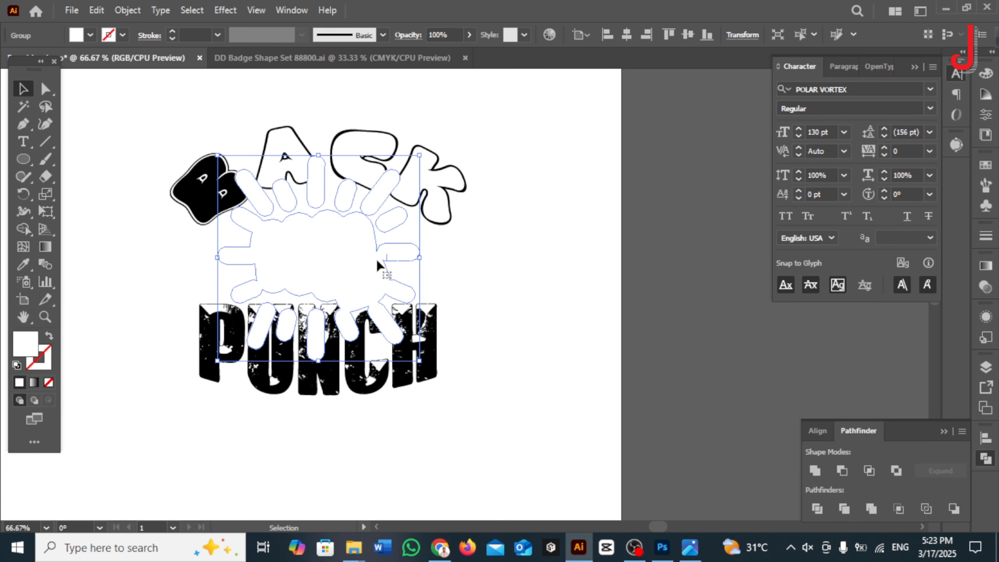
left_click(89, 35)
left_click(87, 81)
left_click(118, 60)
left_click(536, 258)
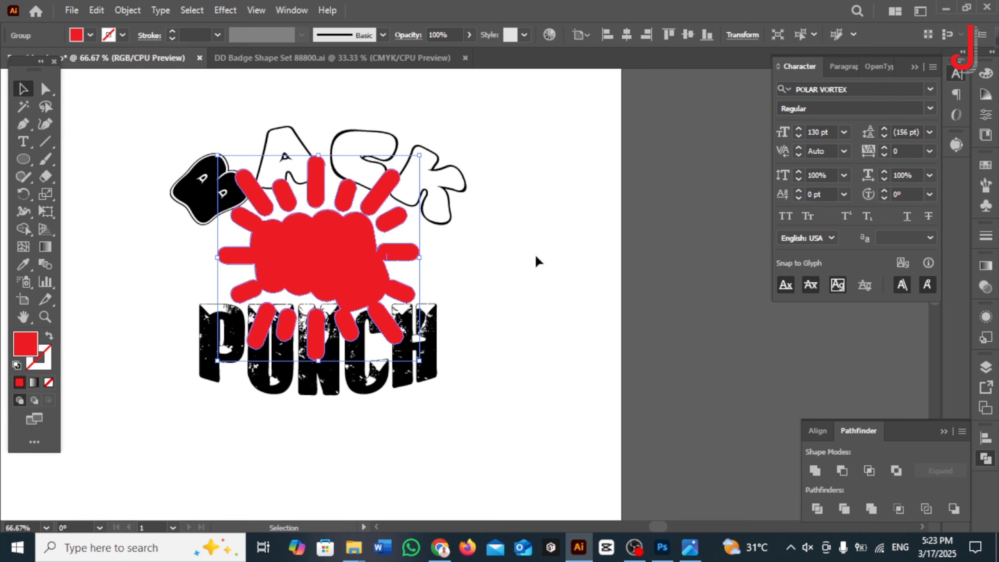
Step: Paste the copied fist and THE artwork in front of the red silhouette and check the outline
left_click(536, 257)
key("ctrl+f")
left_click(535, 258)
scroll(388, 271, "up", 1)
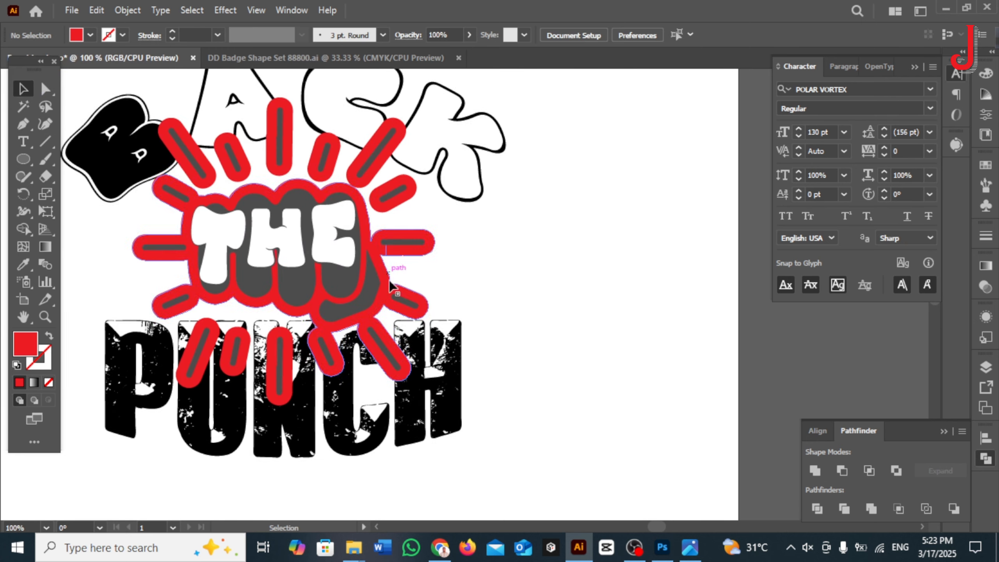
scroll(389, 280, "up", 1)
scroll(425, 335, "down", 2)
left_click(458, 377)
left_click(586, 295)
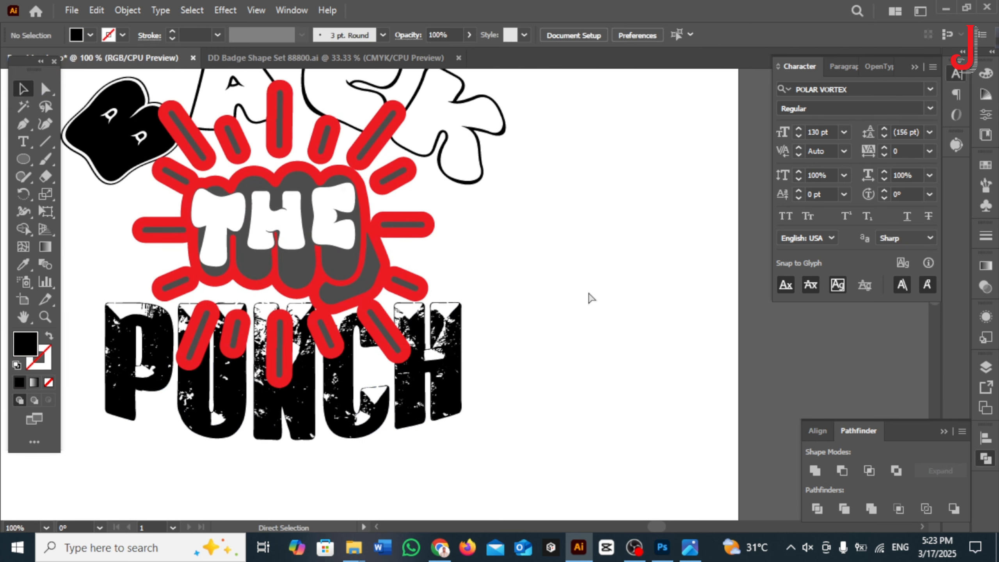
Step: Undo the pasted artwork, the red fill, the merge and the 10 px path offset
key("ctrl+z")
key("ctrl+z")
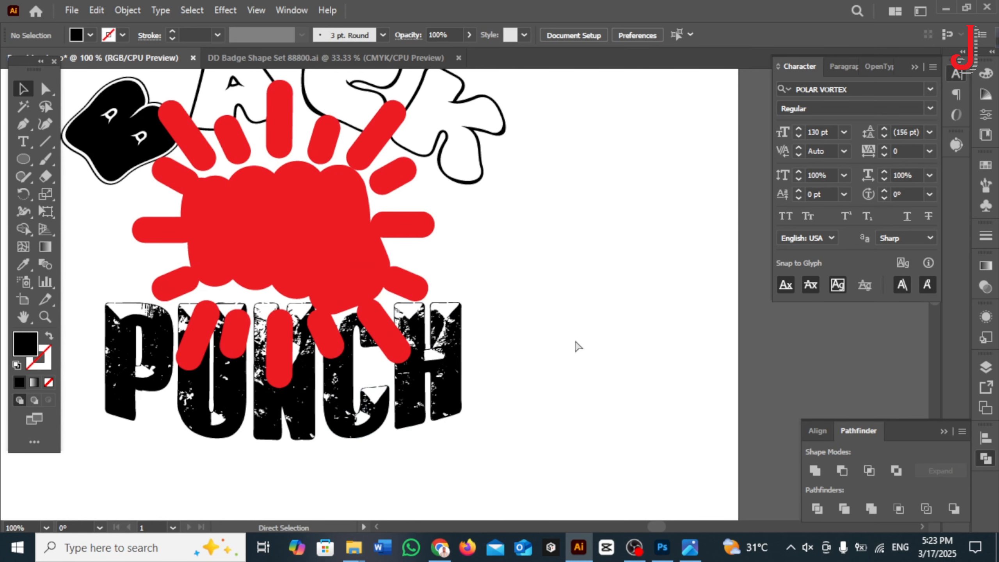
key("ctrl+z")
key("ctrl+z")
key("ctrl+z")
key("ctrl+z")
key("ctrl+z")
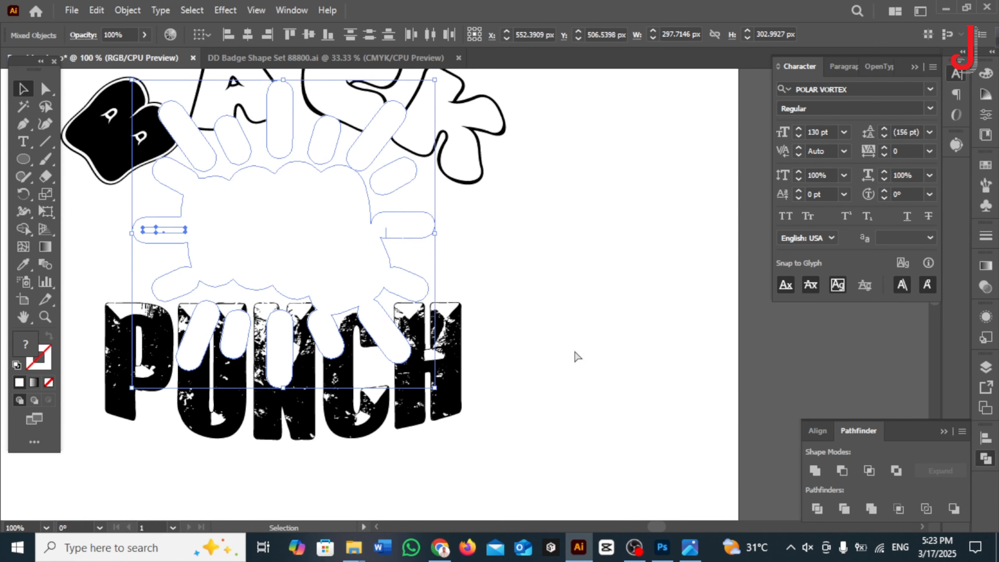
left_click(573, 353)
left_click(369, 263)
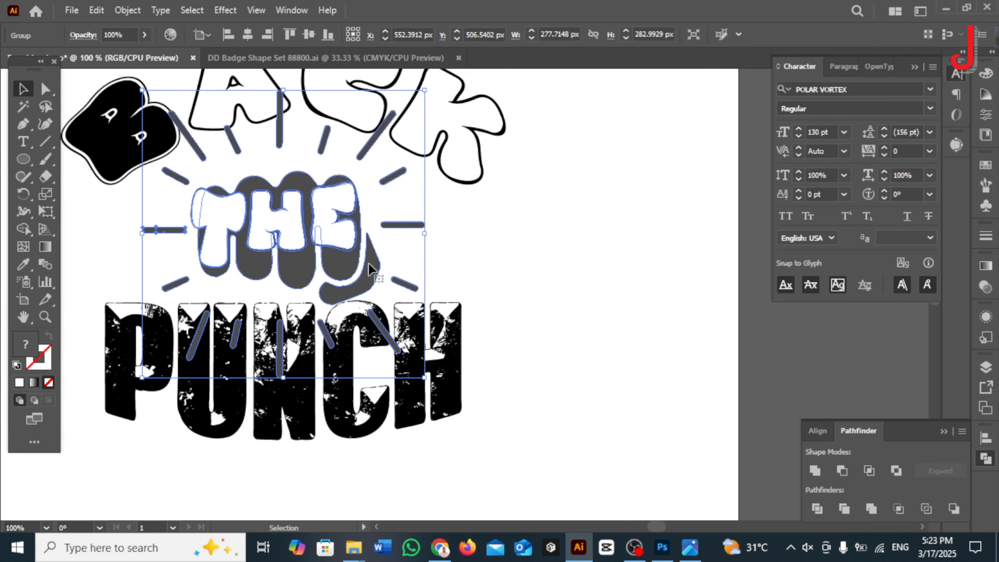
Step: Offset the paths of the fist and THE artwork by 4 px with round joins
left_click(440, 281)
left_click(336, 266)
key("ctrl+shift+g")
left_click(437, 275)
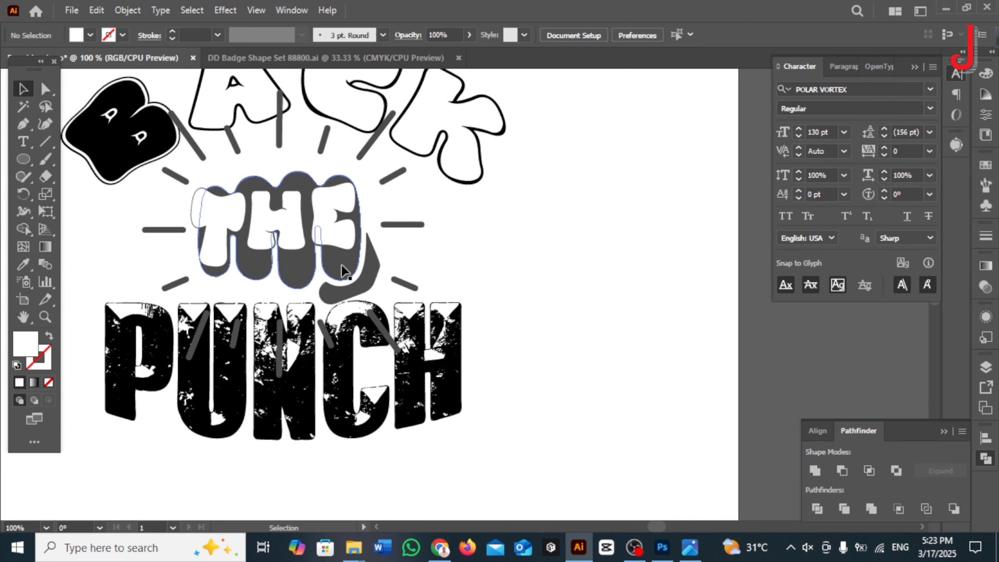
left_click(341, 264)
left_click(127, 9)
mouse_move(322, 370)
left_click(401, 424)
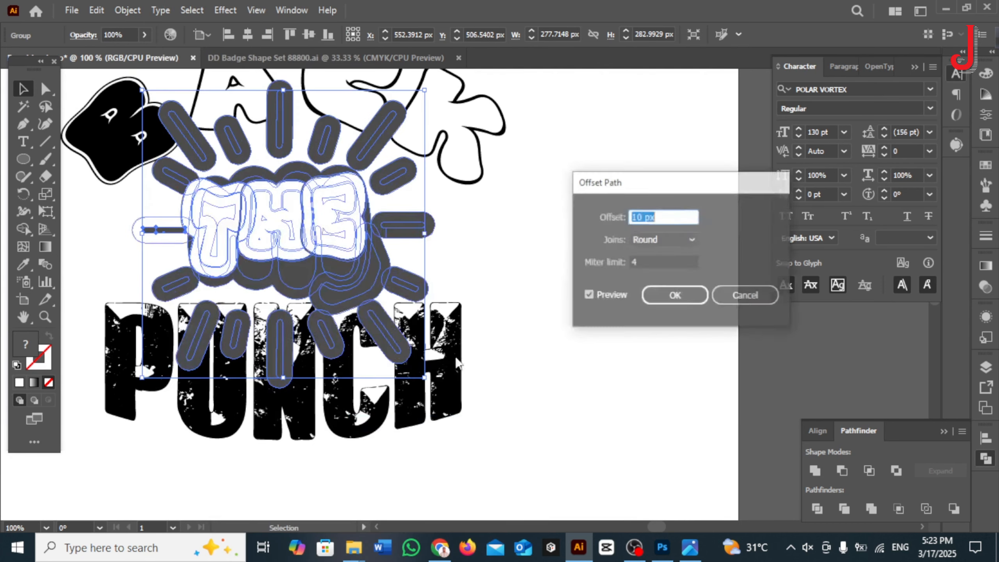
key("Down")
key("Down")
key("Down")
key("Down")
key("Down")
key("Down")
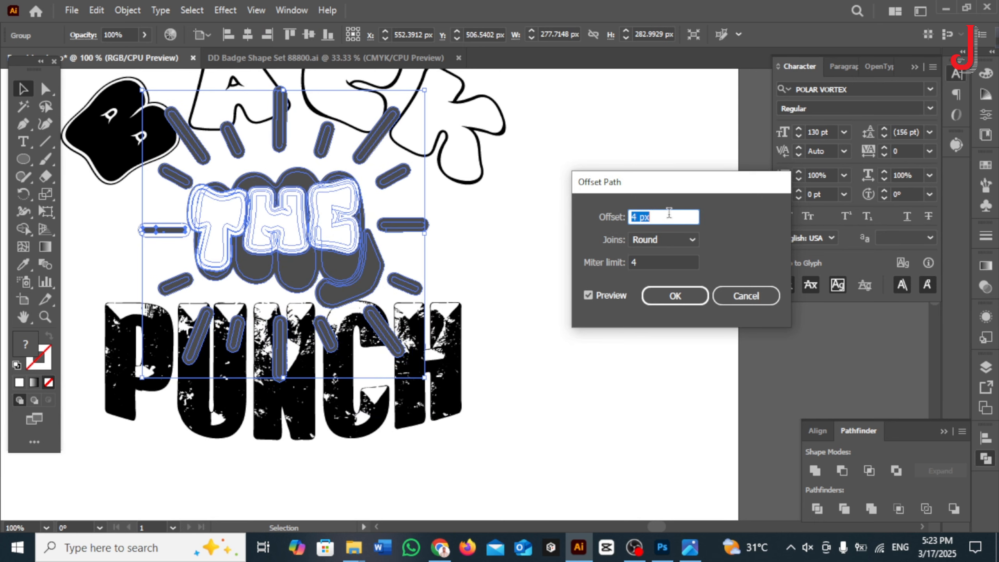
key("Return")
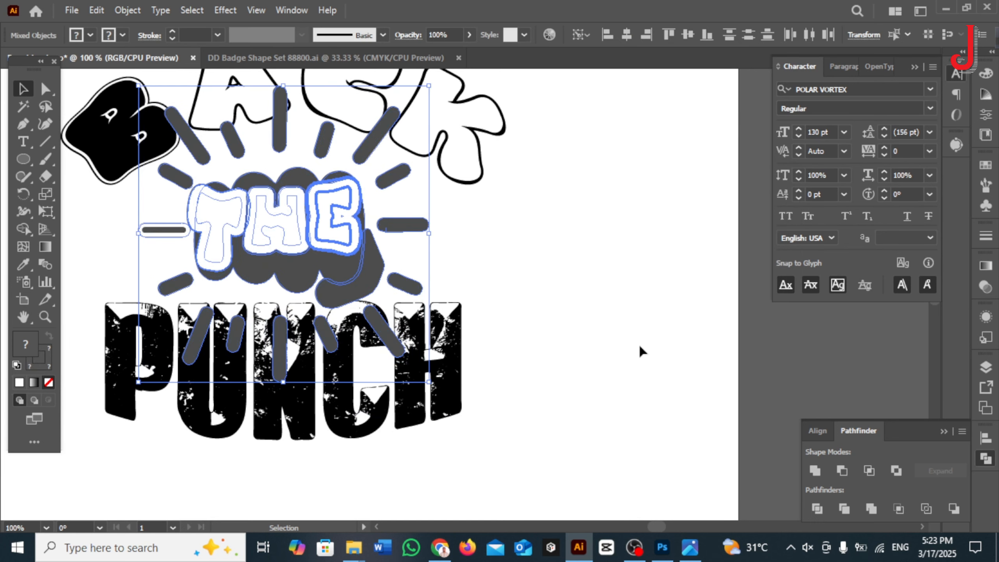
Step: Unite the 4 px offset shapes into one white silhouette behind the fist design
left_click(817, 430)
left_click(855, 387)
left_click(815, 470)
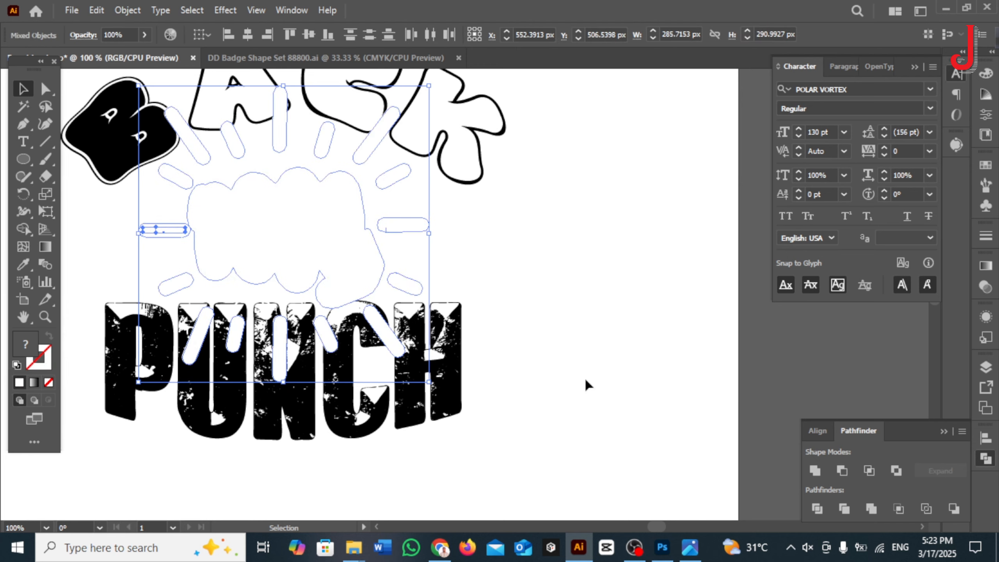
left_click(546, 299)
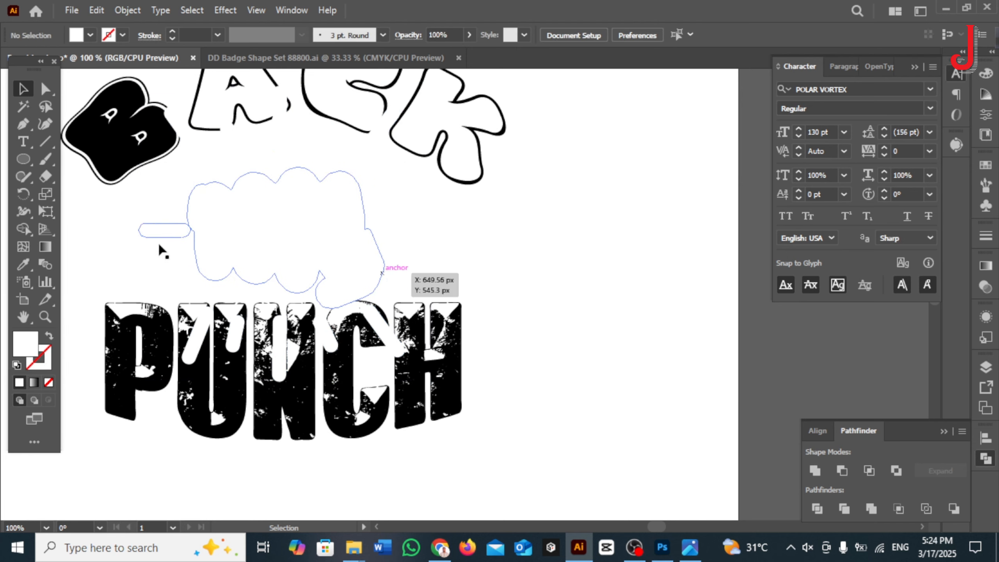
Step: Try to delete the leftover ray shape beside the fist silhouette
double_click(158, 231)
left_click(158, 231)
key("Delete")
key("ctrl+z")
key("Escape")
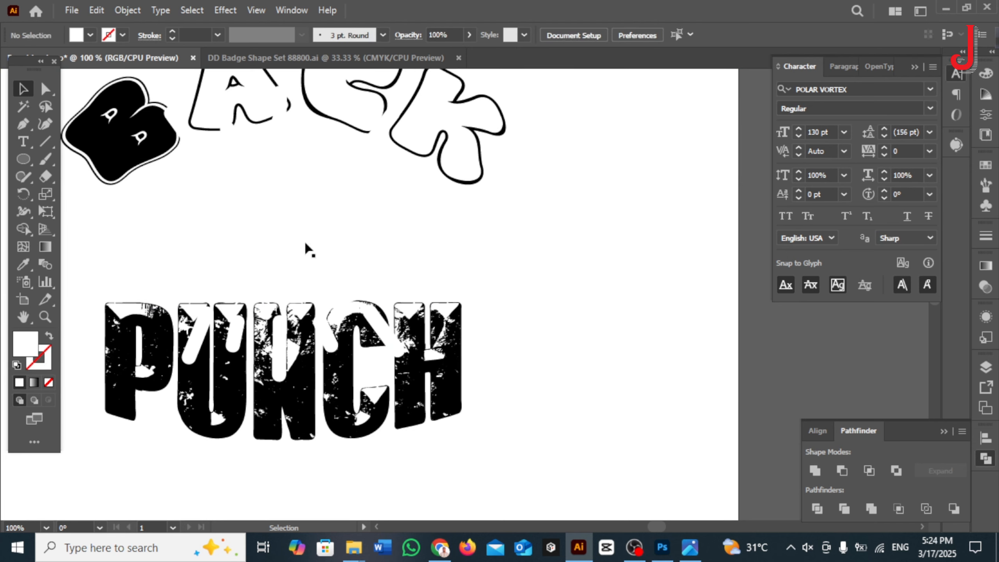
Step: Place the original fist, rays and THE artwork back in front of the white silhouette
left_click_drag(93, 241, 582, 252)
key("Delete")
scroll(495, 292, "up", 2)
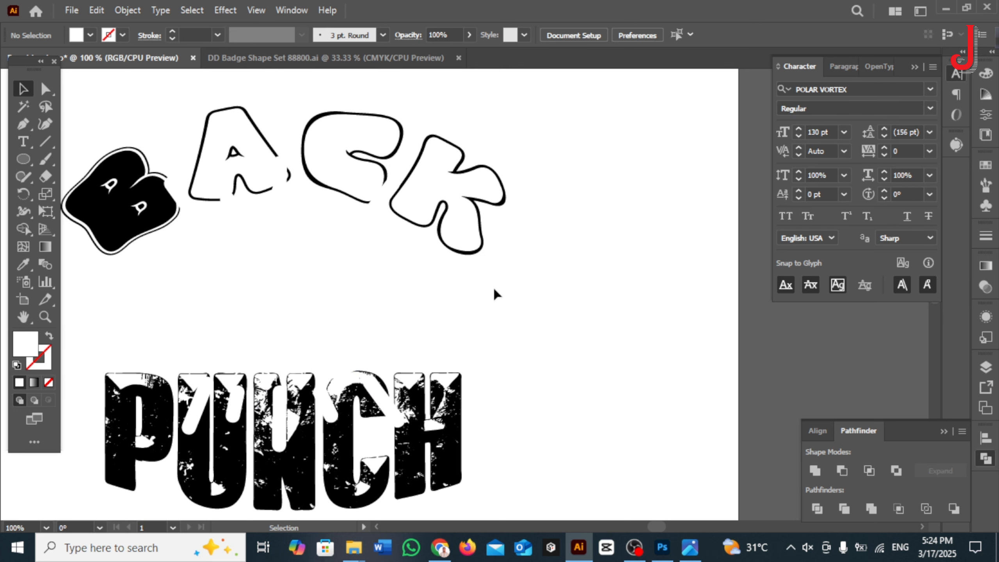
key("ctrl+z")
left_click(508, 290)
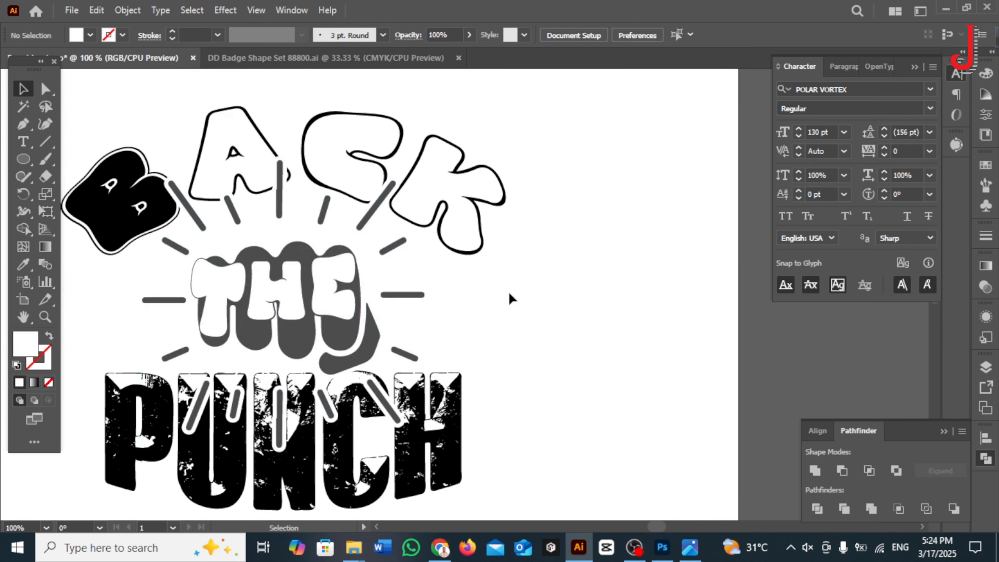
Step: Fill the silhouette behind the fist and rays with black, sampled from the lettering
scroll(511, 291, "down", 2)
left_click_drag(568, 348, 600, 359)
left_click(487, 368)
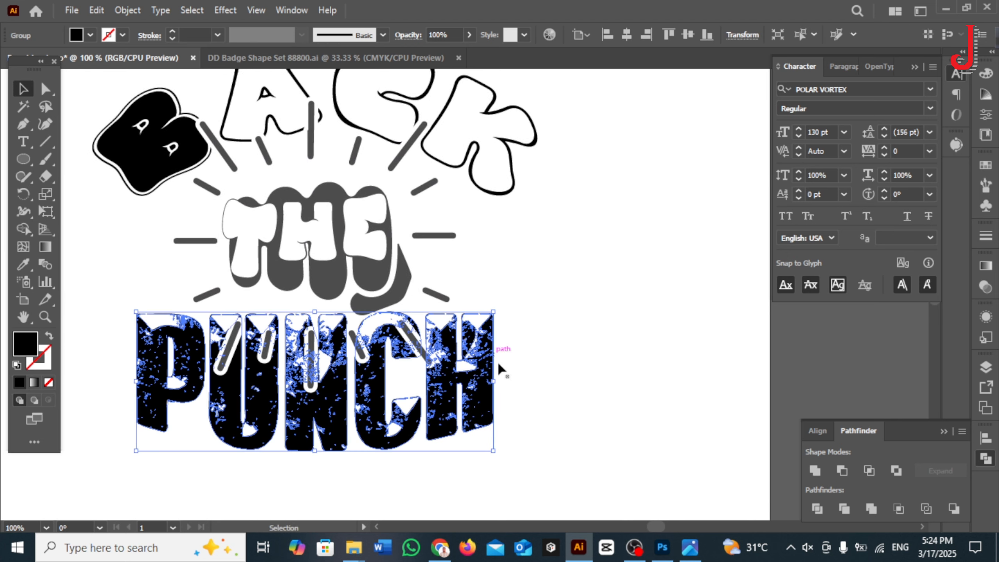
left_click(456, 241)
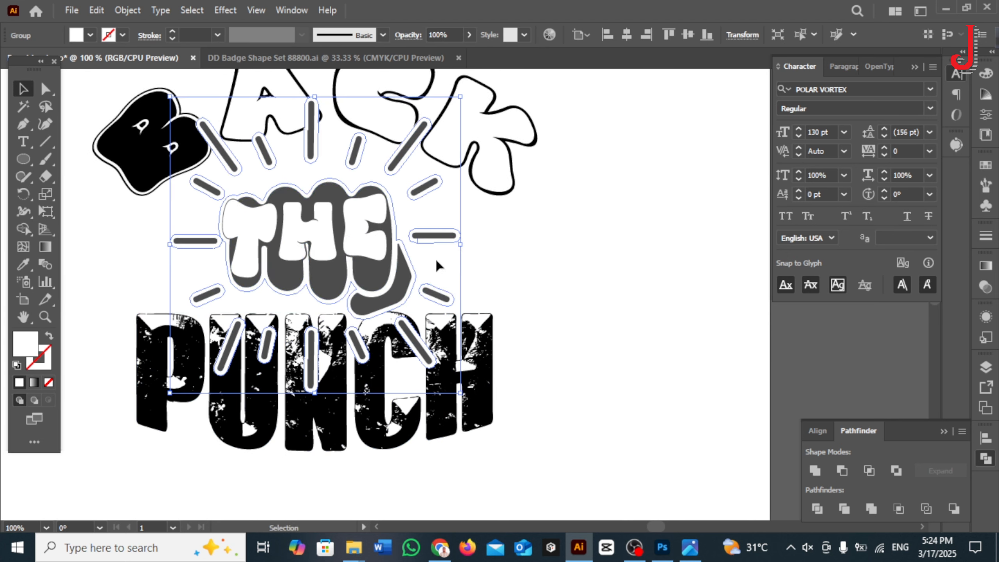
left_click(27, 262)
left_click(224, 133)
key("v")
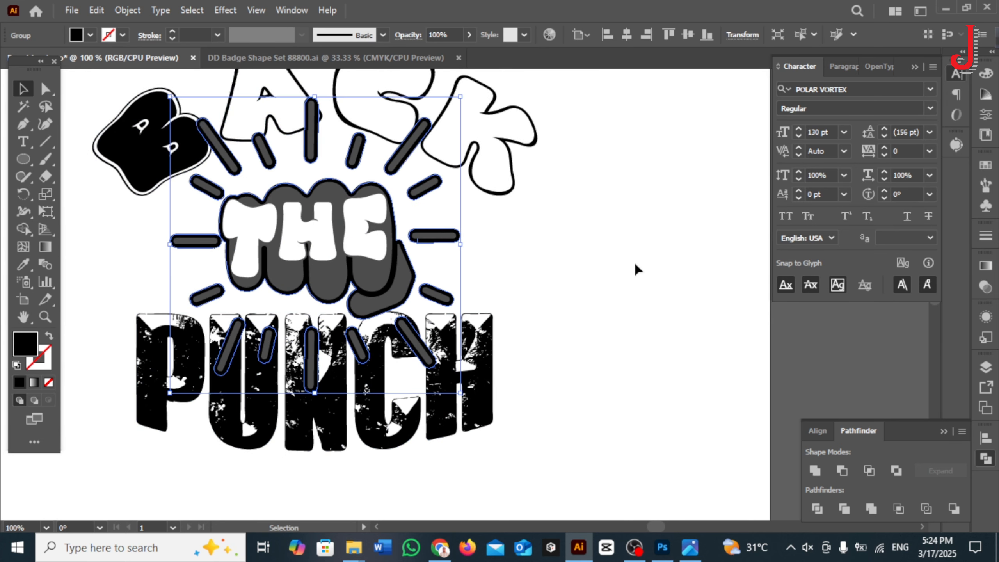
left_click(636, 265)
Step: Offset the paths of the BACK and PUNCH lettering by 4 px with round joins
left_click(489, 190)
left_click(490, 326, "shift")
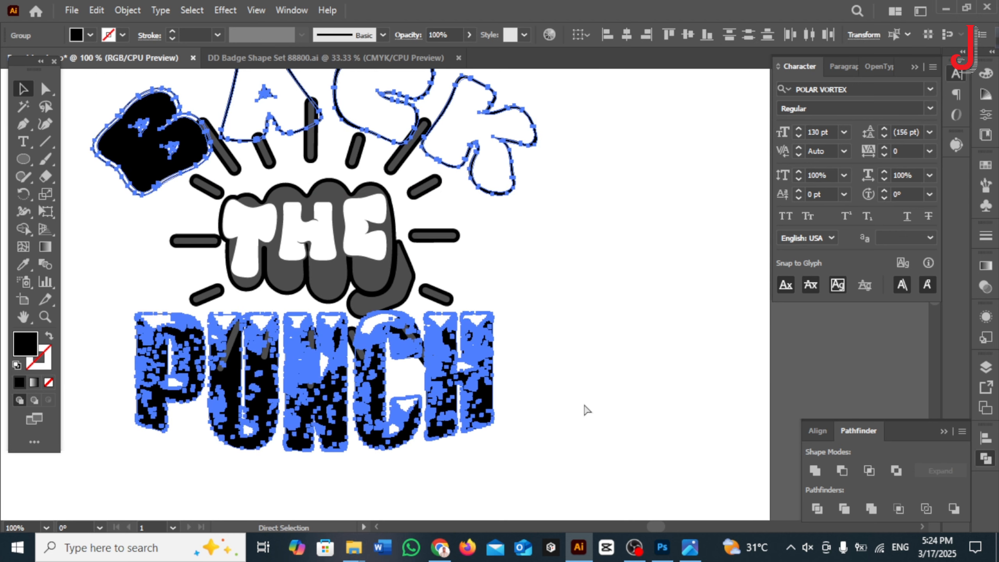
key("ctrl+2")
left_click_drag(586, 409, 503, 187)
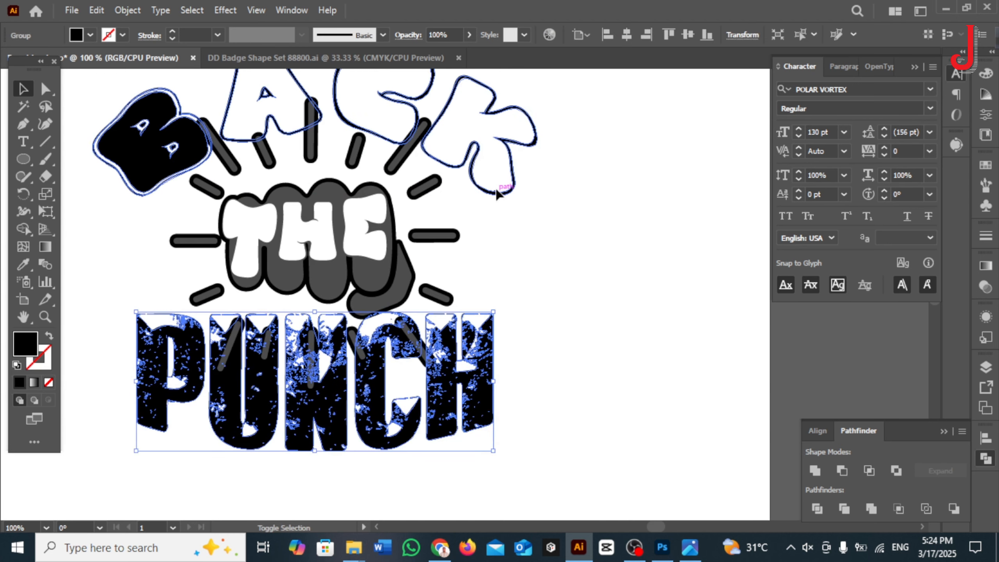
left_click(128, 10)
left_click(452, 415)
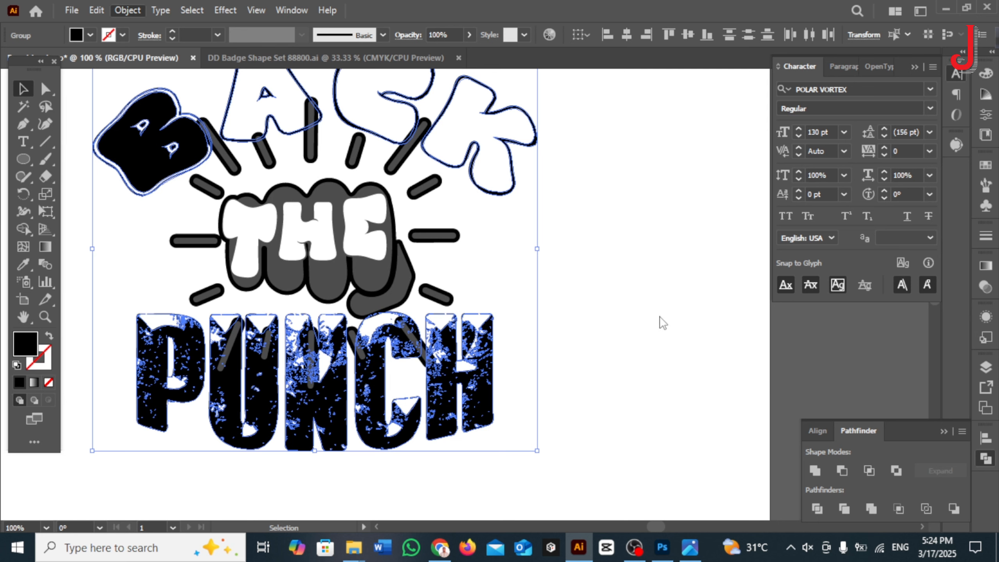
left_click(676, 293)
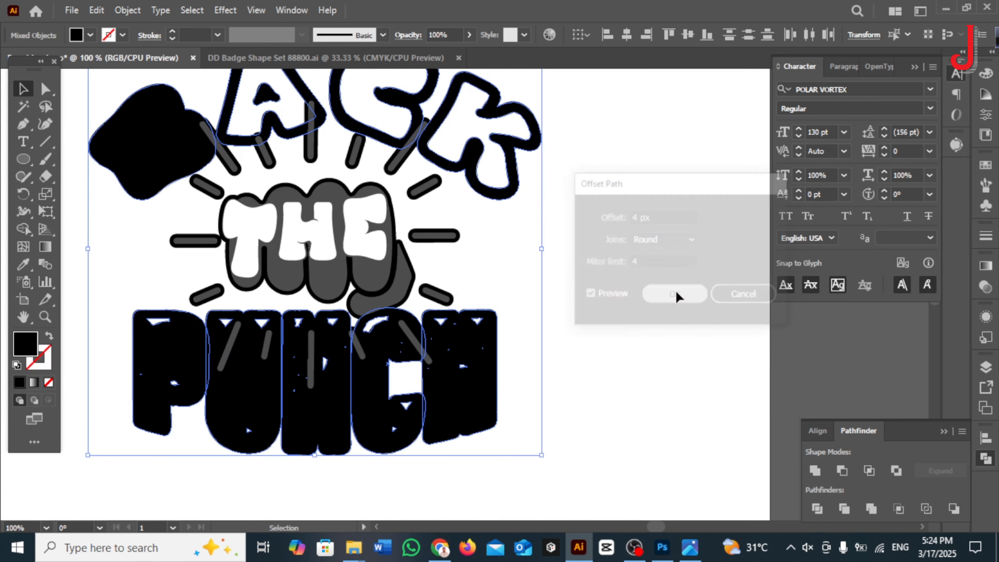
Step: Unite the offset shapes of PUNCH into one backing and those of BACK into another
left_click(584, 346)
left_click(495, 380)
left_click(815, 471)
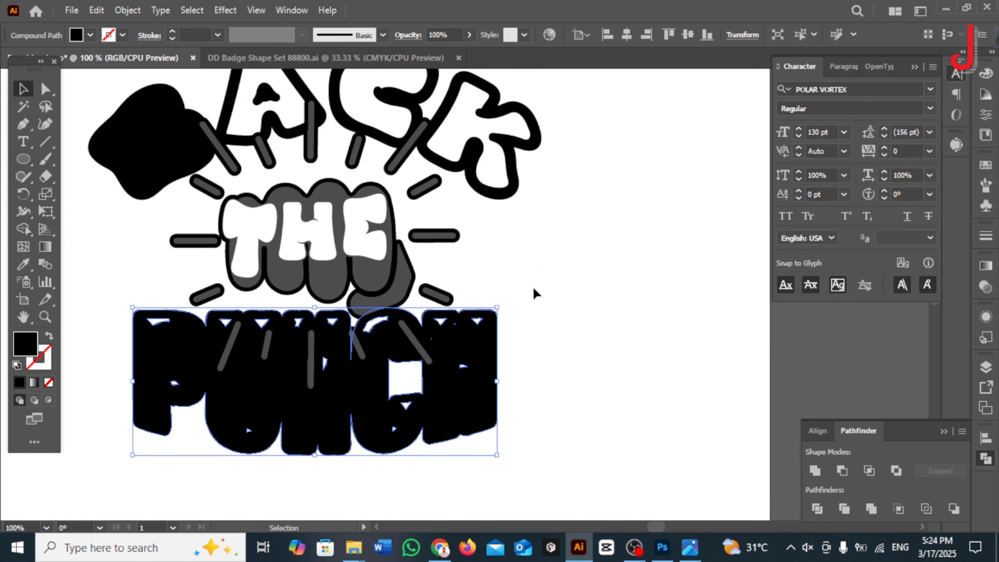
left_click(632, 297)
scroll(550, 334, "up", 2)
left_click_drag(592, 266, 515, 232)
left_click(815, 471)
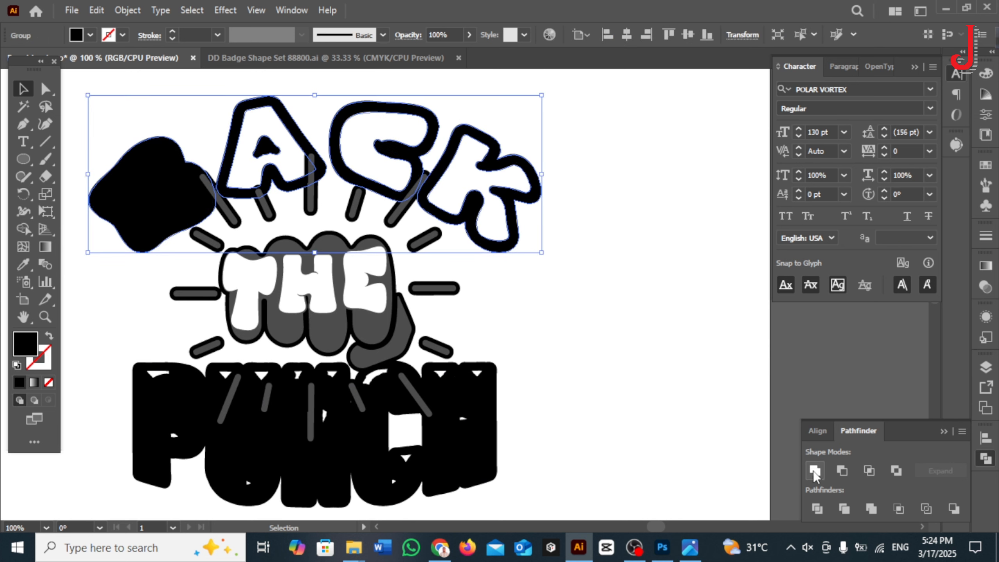
Step: Place the original lettering back in front of the black backings and fill BACK with yellow
left_click(640, 361)
key("ctrl+alt+3")
left_click(569, 356)
left_click(131, 198)
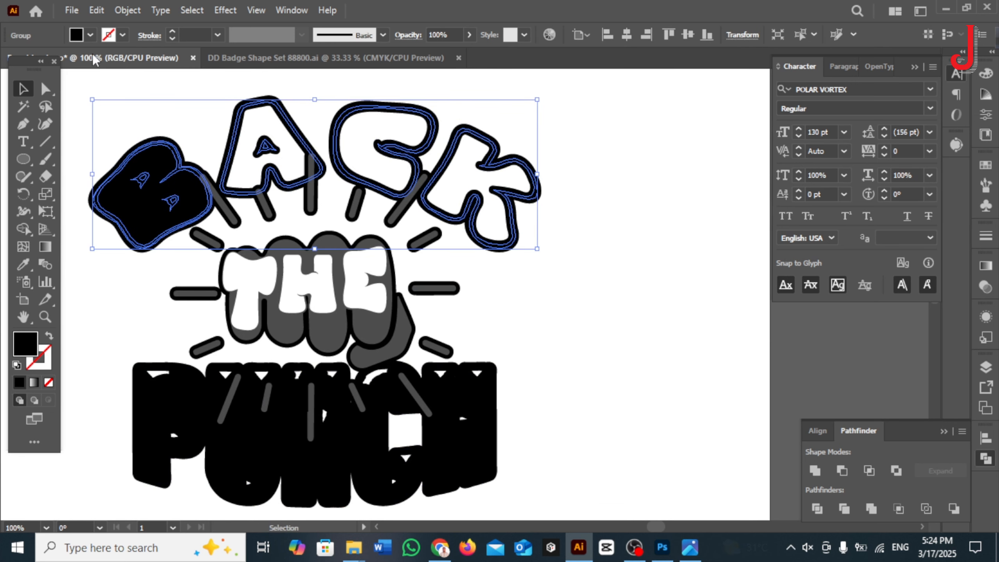
left_click(91, 34)
left_click(61, 59)
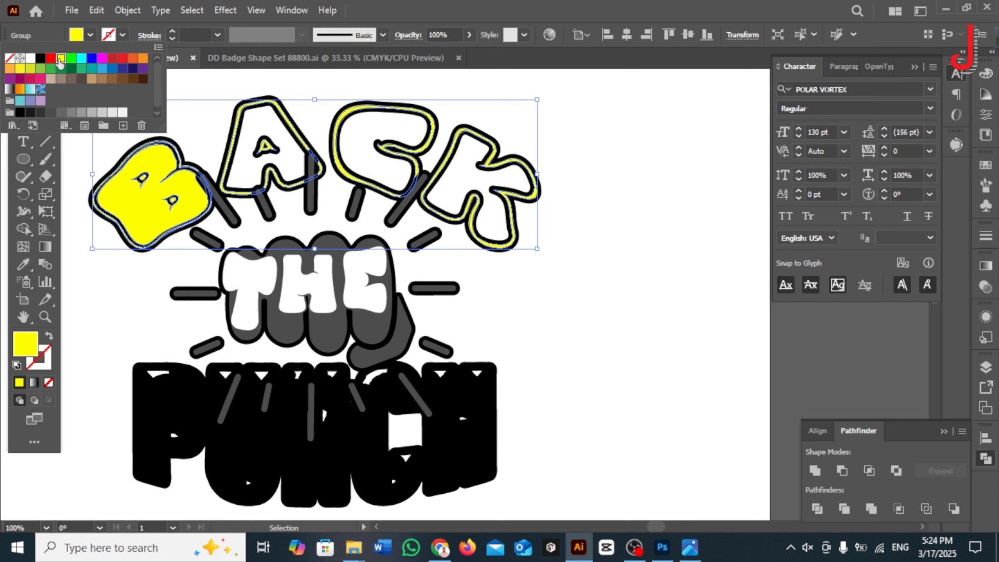
left_click(608, 263)
left_click(572, 189)
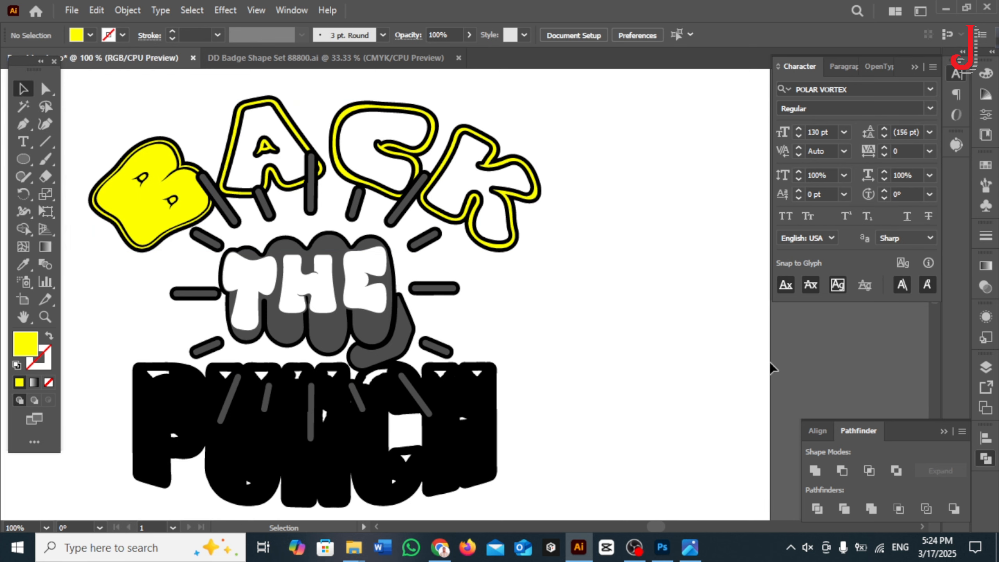
Step: Fill the distressed PUNCH lettering with the yellow sampled from BACK
left_click(471, 395)
left_click(22, 263)
left_click(132, 214)
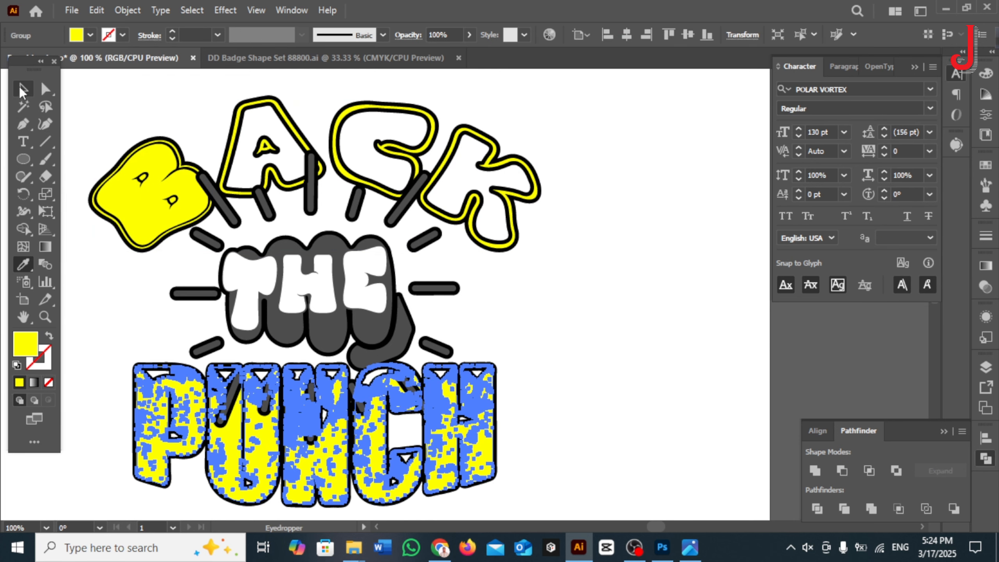
left_click(23, 89)
left_click(574, 375)
left_click_drag(574, 376, 624, 346)
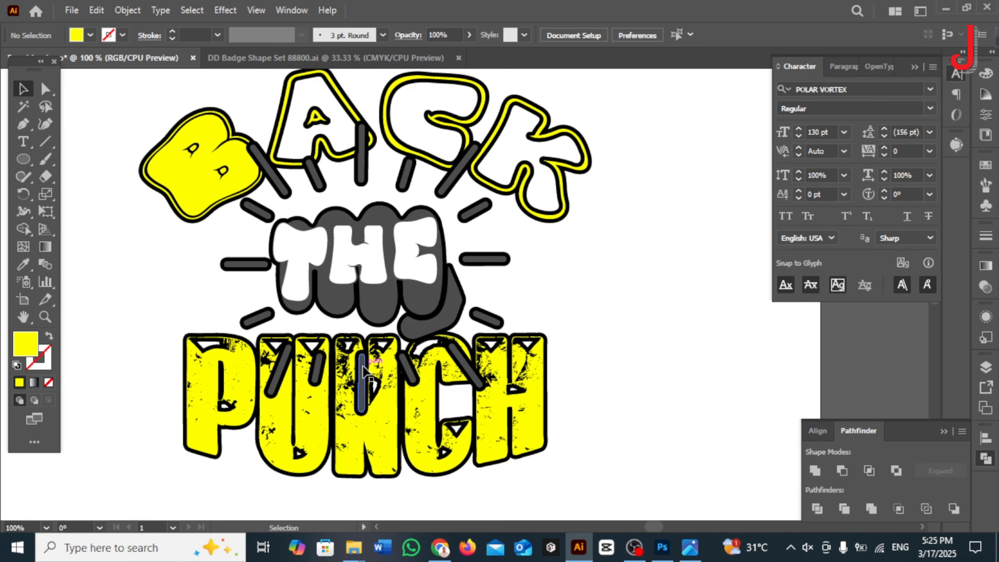
left_click(299, 299)
left_click(107, 191)
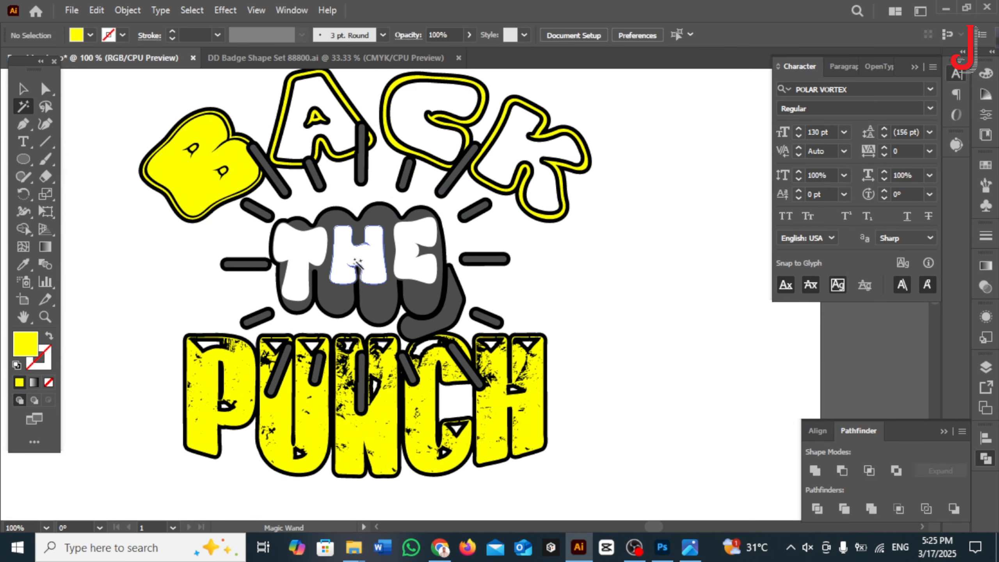
left_click(356, 261)
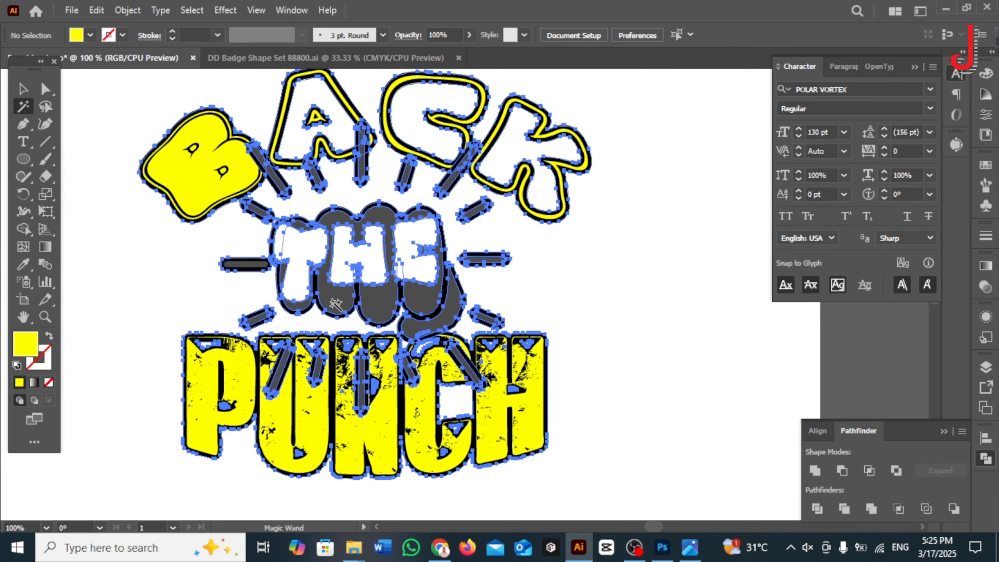
left_click(22, 89)
key("ctrl+shift+a")
Step: Isolate the fist group, select its matching grey shapes and fill the fist and rays with orange
left_click(381, 300)
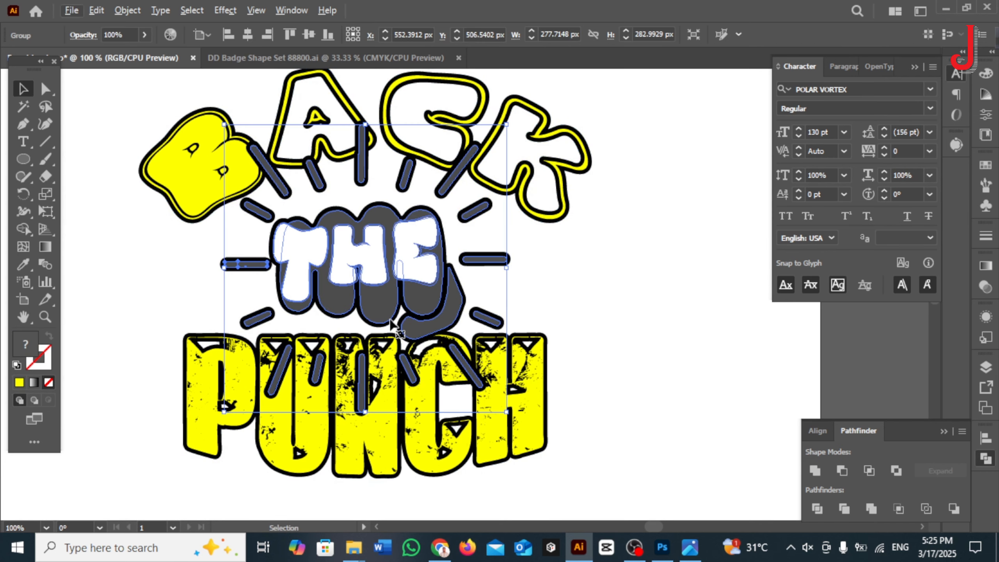
double_click(382, 298)
left_click(22, 106)
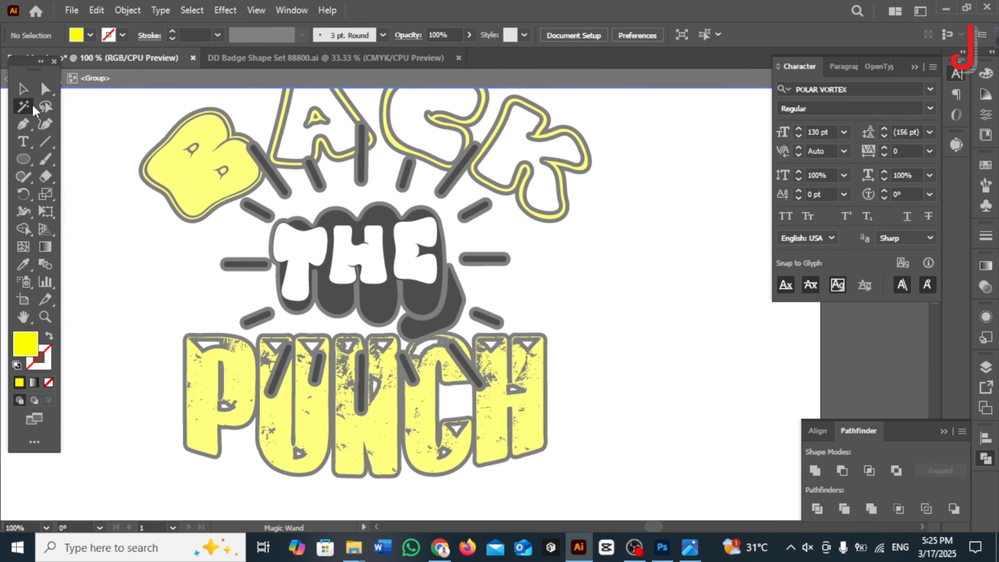
left_click(258, 208)
left_click(91, 35)
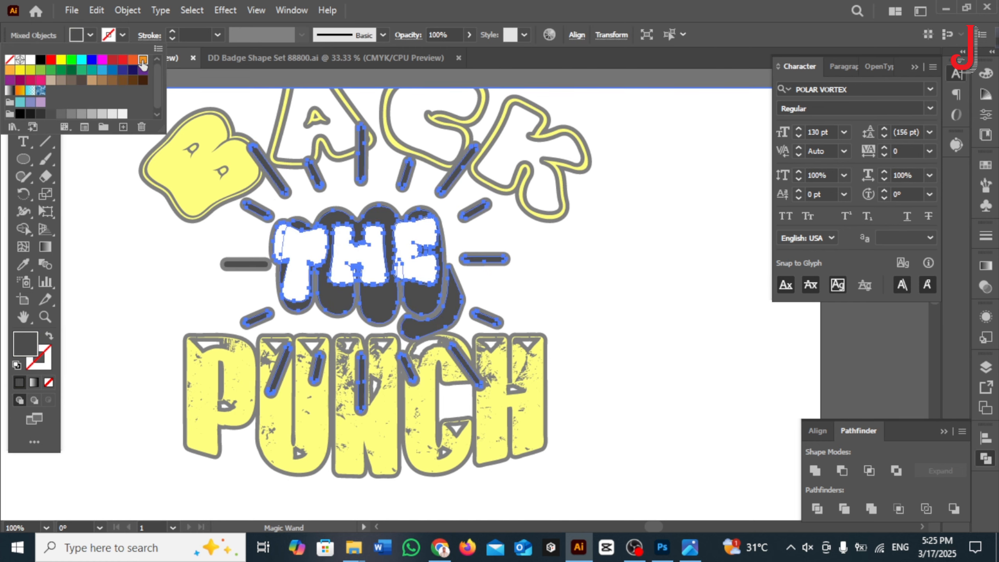
left_click(50, 113)
left_click(23, 89)
double_click(105, 204)
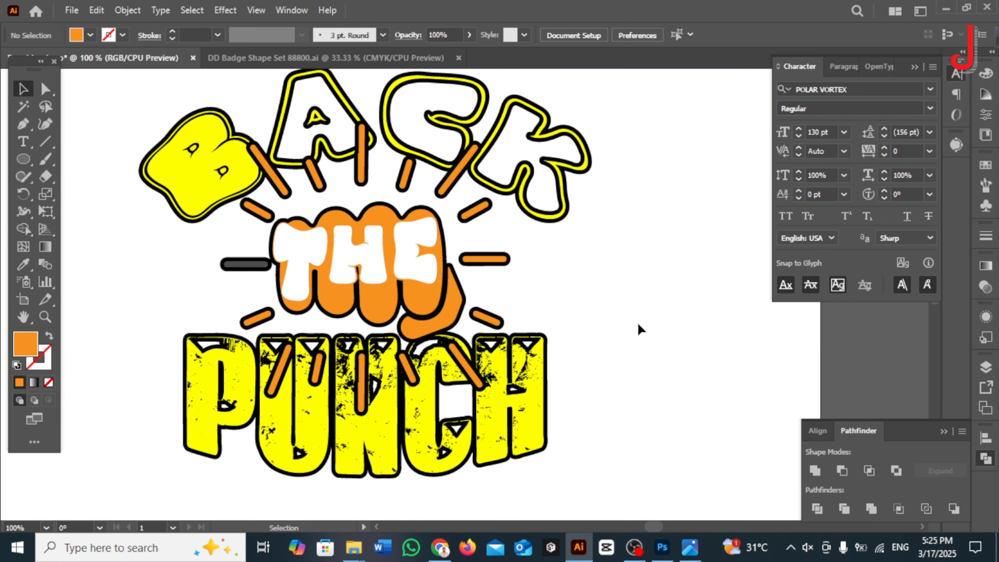
scroll(291, 307, "up", 2)
left_click(349, 321)
double_click(358, 326)
left_click_drag(361, 326, 239, 346)
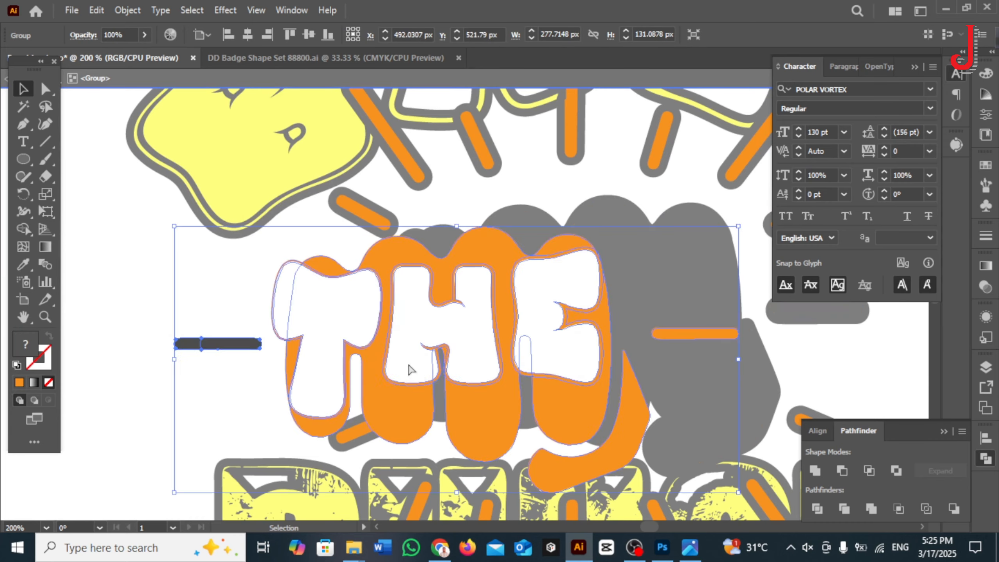
key("ctrl+z")
double_click(164, 307)
scroll(253, 298, "down", 2)
Step: Try to unite the fist, THE and rays artwork together with the left ray, and isolate that ray's mesh
left_click(273, 311)
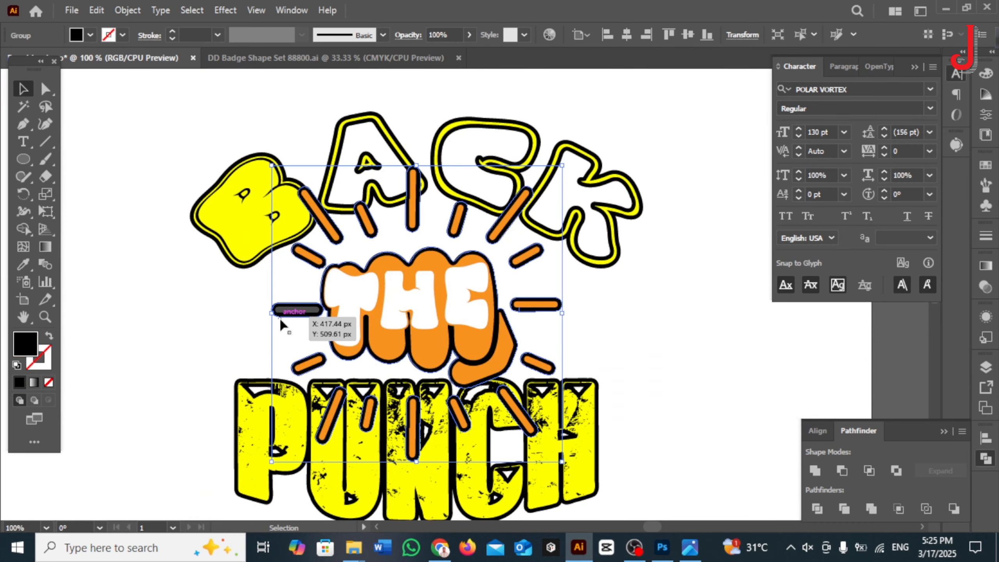
left_click(304, 345)
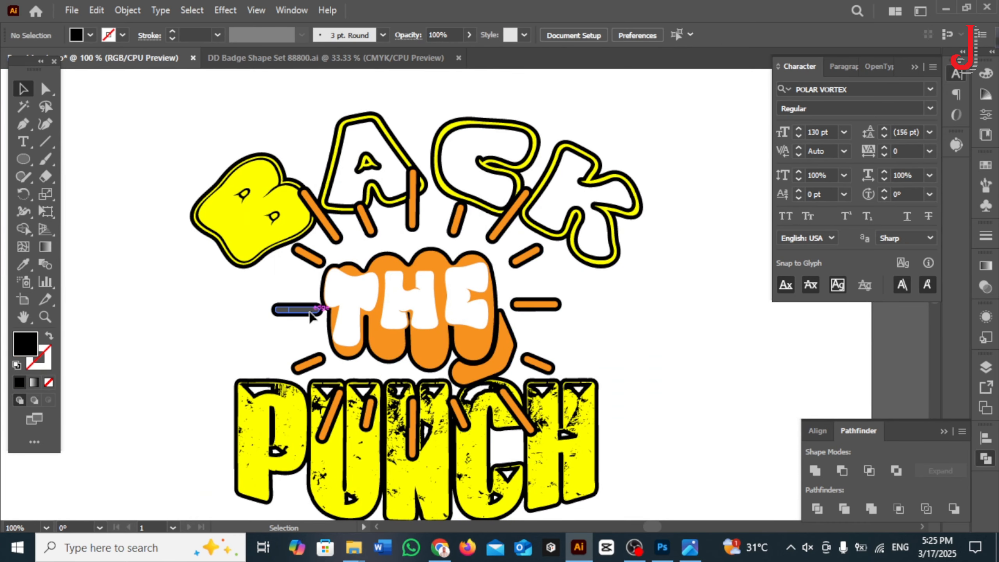
left_click(339, 336)
left_click(816, 471)
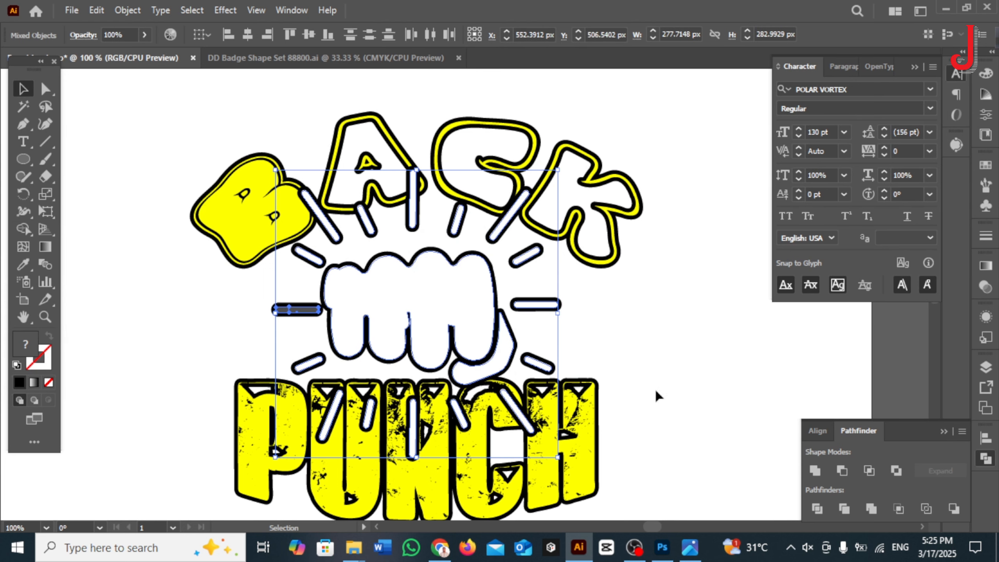
double_click(301, 311)
left_click(132, 10)
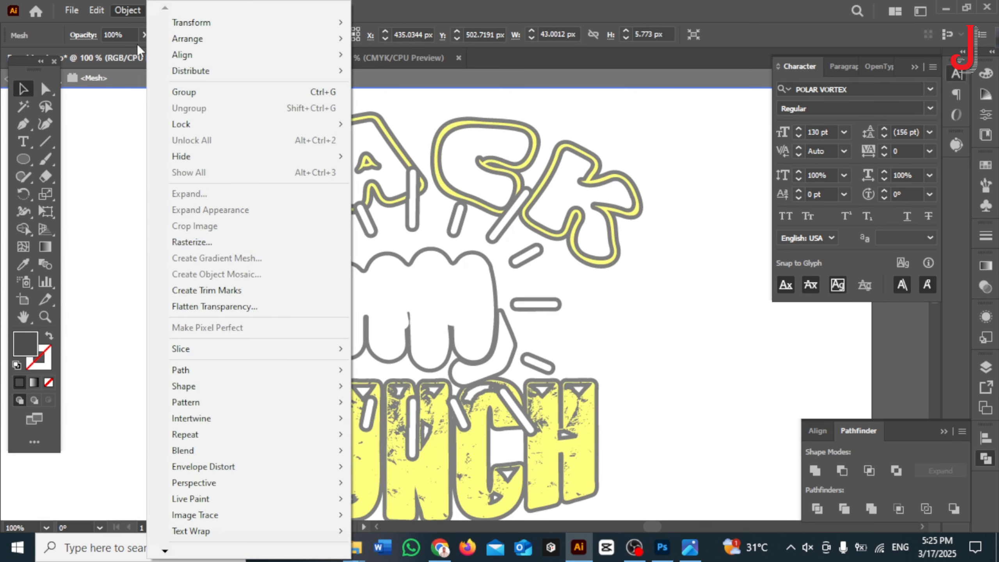
left_click(298, 311)
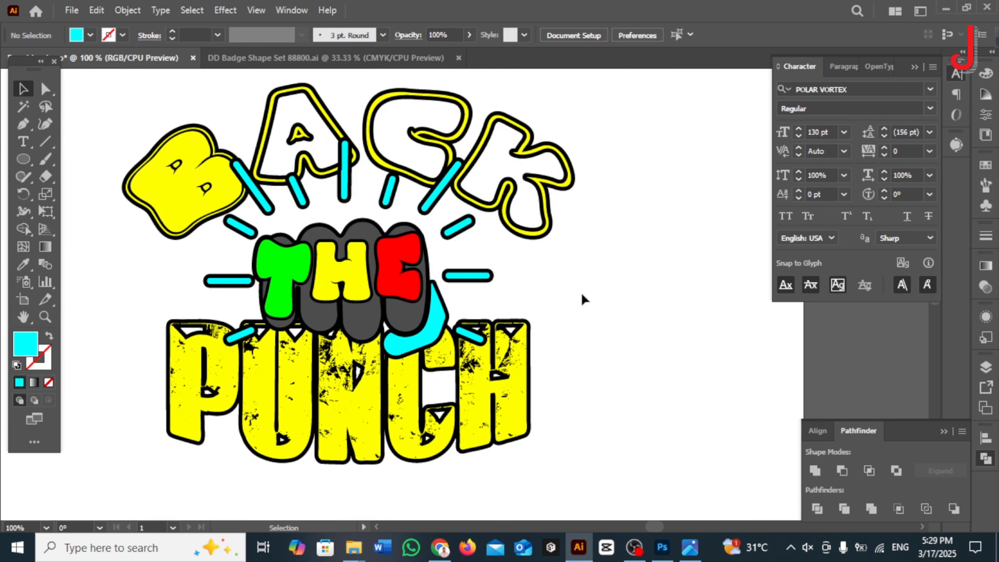
Step: Select the complete BACK THE PUNCH artwork and group it
left_click_drag(156, 100, 552, 313)
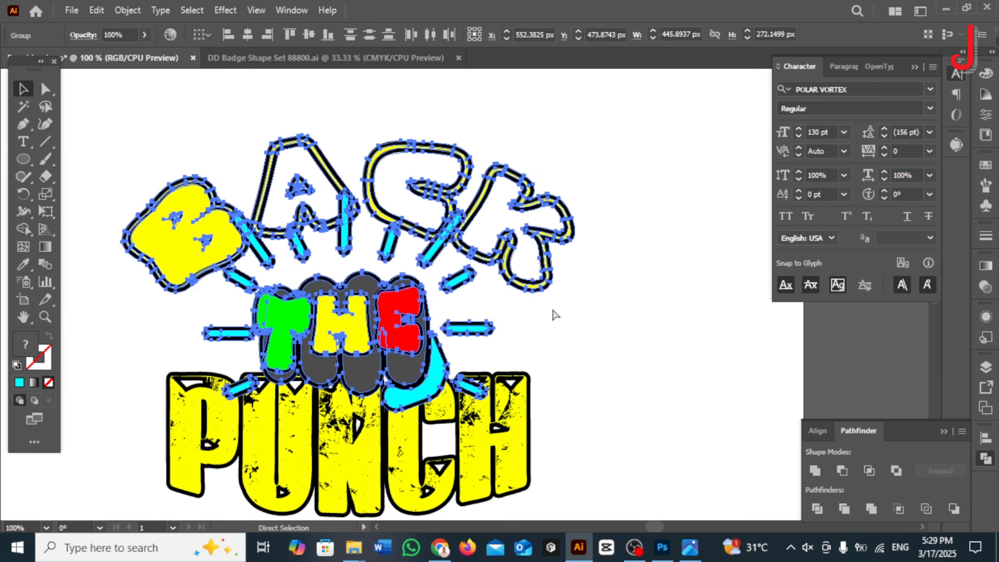
left_click(817, 430)
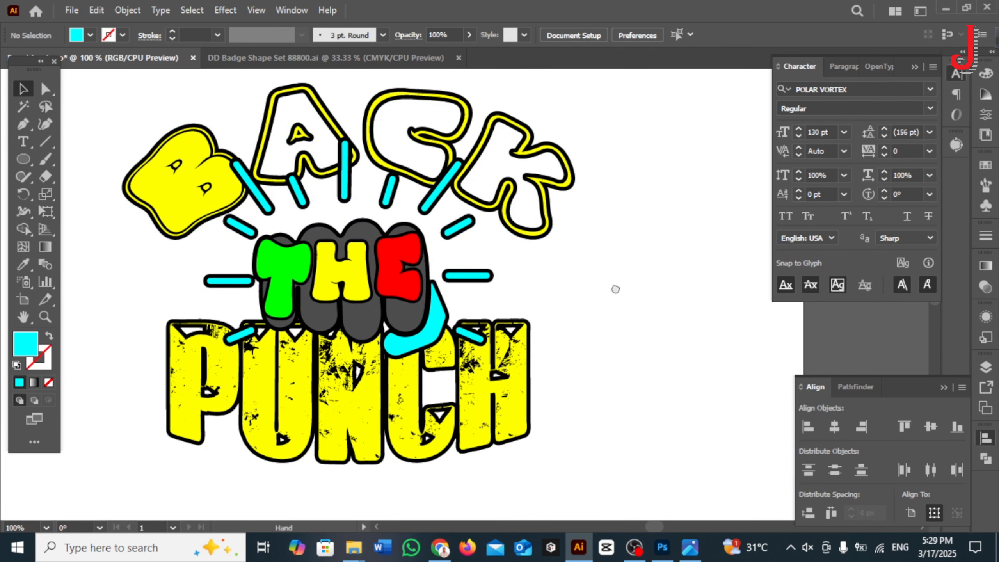
left_click_drag(614, 288, 646, 304)
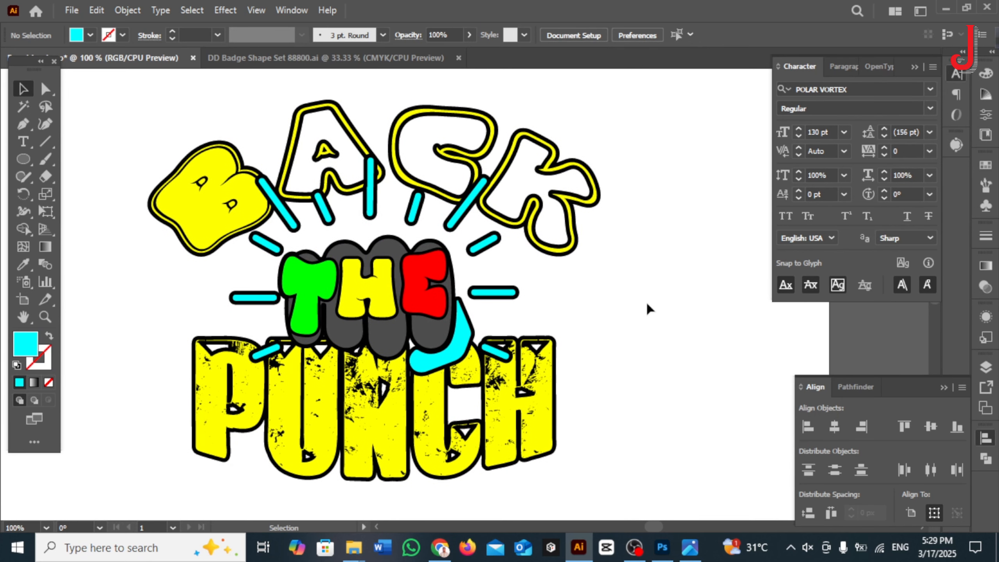
left_click(556, 343)
left_click(657, 283)
left_click_drag(165, 109, 589, 414)
key("ctrl+g")
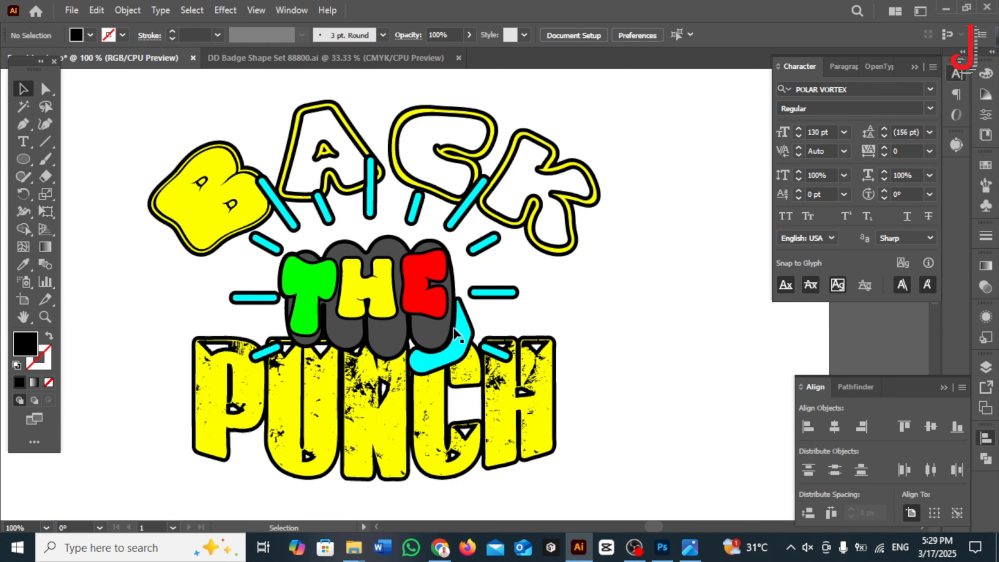
Step: Offset the paths of the whole grouped artwork by 3 px with round joins
left_click(130, 11)
mouse_move(210, 375)
left_click(360, 411)
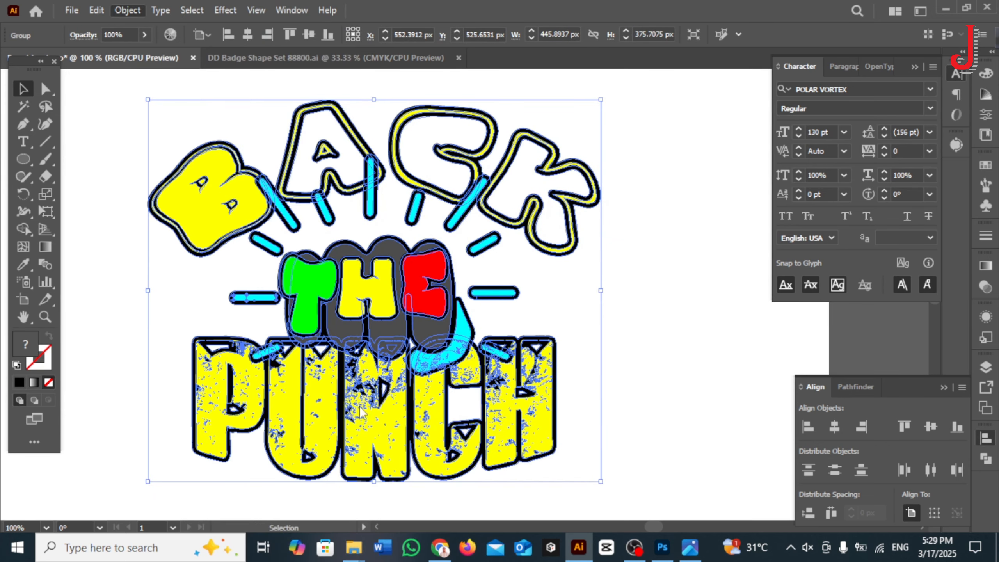
left_click(672, 296)
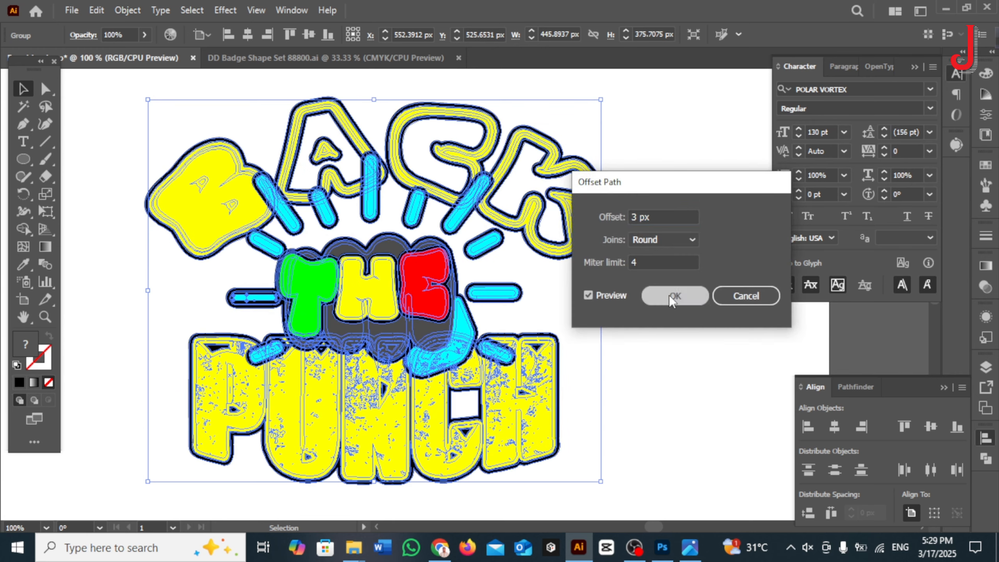
Step: Unite the 3 px offset shapes into one outer silhouette and place the original artwork back in front of it
left_click(849, 387)
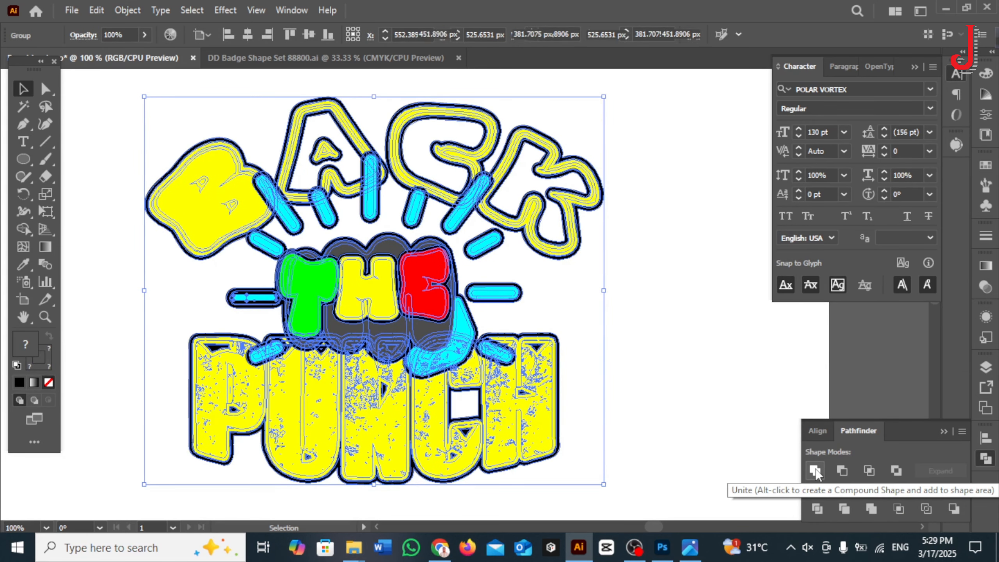
left_click(814, 470)
double_click(271, 303)
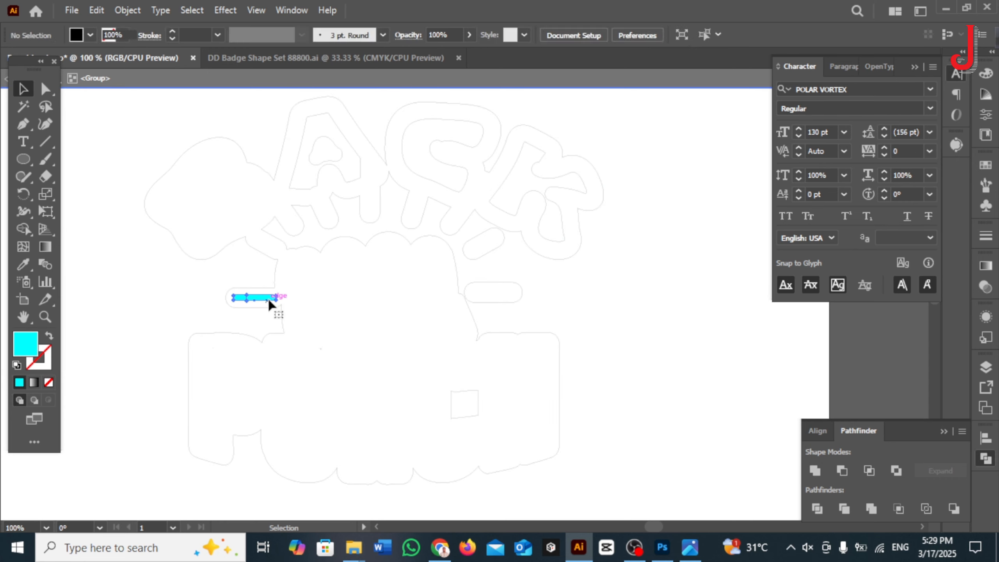
double_click(138, 253)
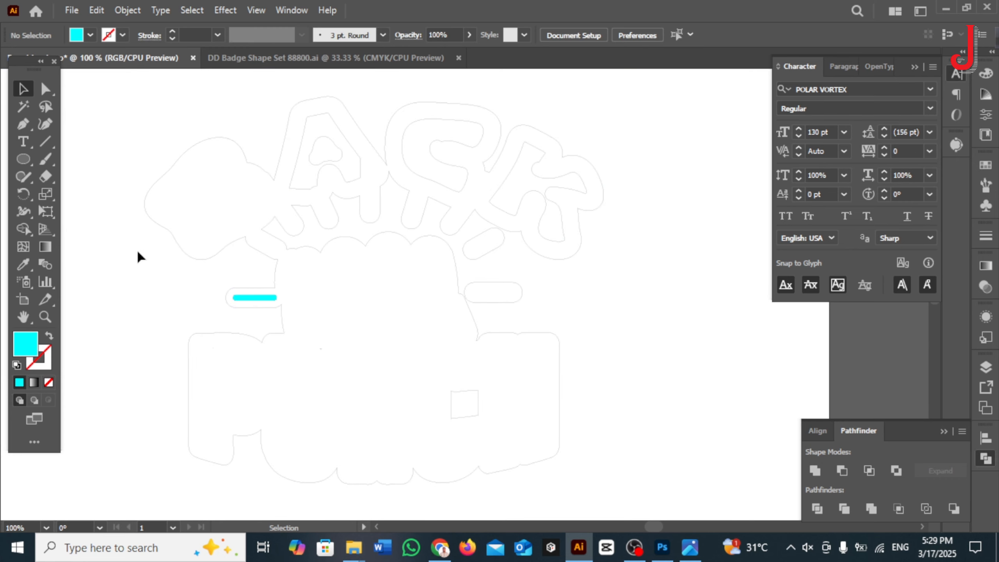
key("ctrl+f")
left_click(124, 247)
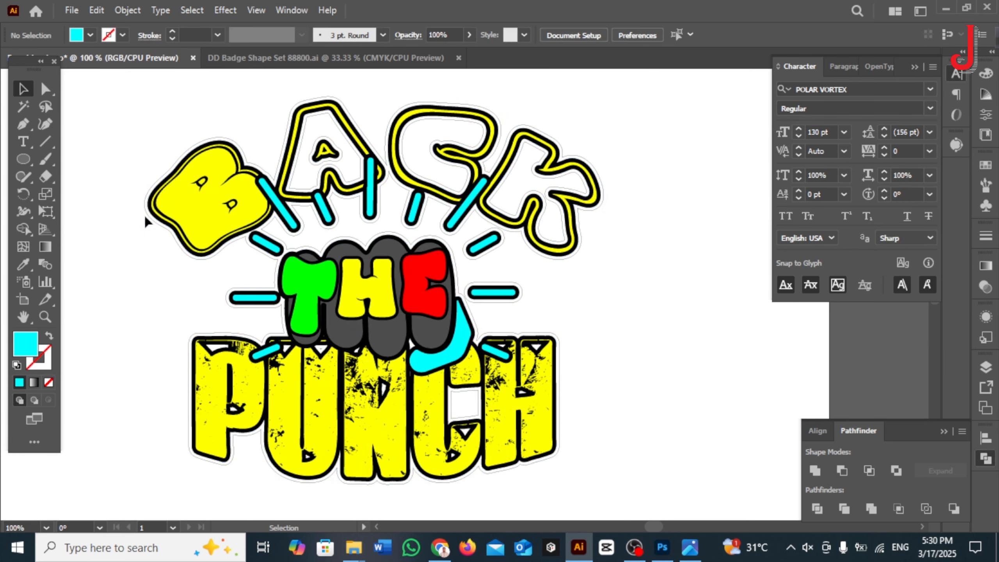
Step: Remove the fill from the offset silhouette surrounding the whole BACK THE PUNCH artwork
left_click(162, 239)
left_click(90, 35)
left_click(10, 58)
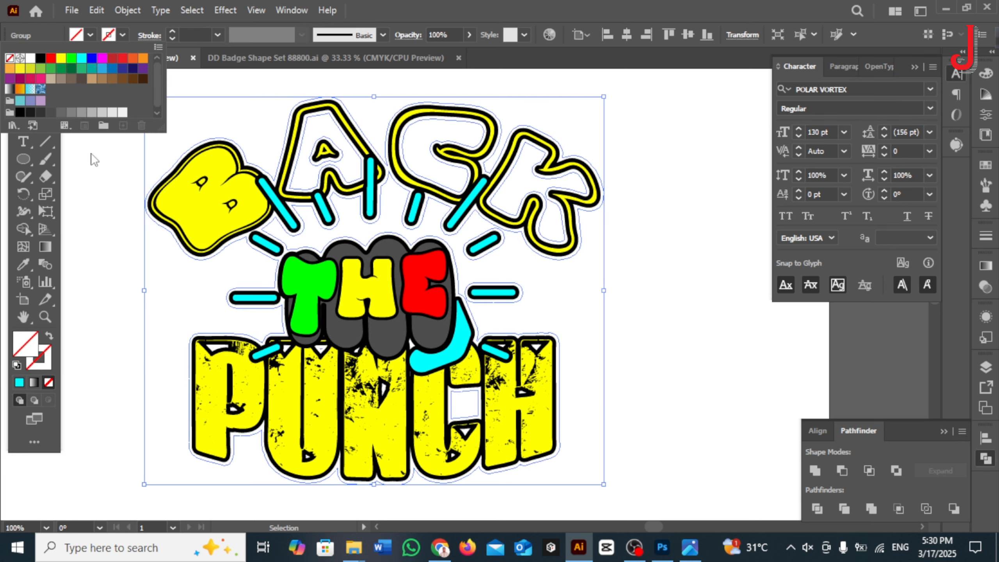
left_click(118, 227)
left_click(151, 218)
left_click(150, 218)
left_click(155, 218)
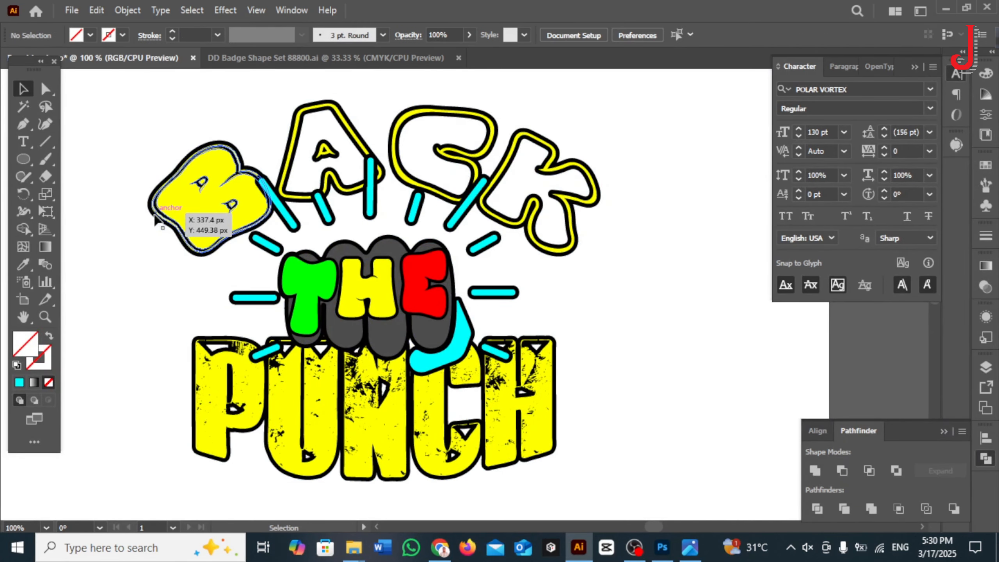
Step: Offset the paths of the surrounding silhouette by 3 px with round joins to add a second outline
left_click(152, 219)
left_click(127, 10)
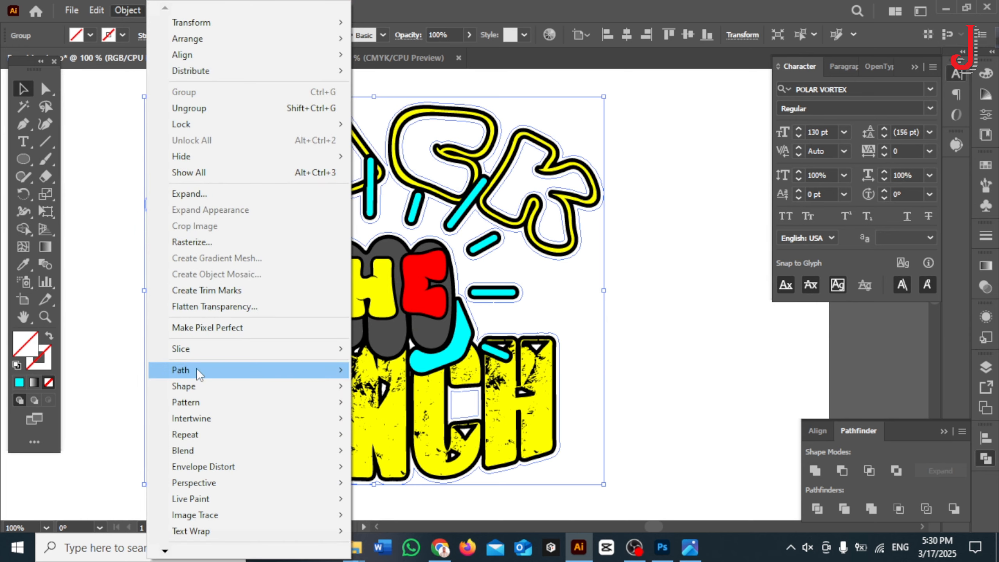
mouse_move(188, 370)
left_click(390, 418)
left_click(673, 296)
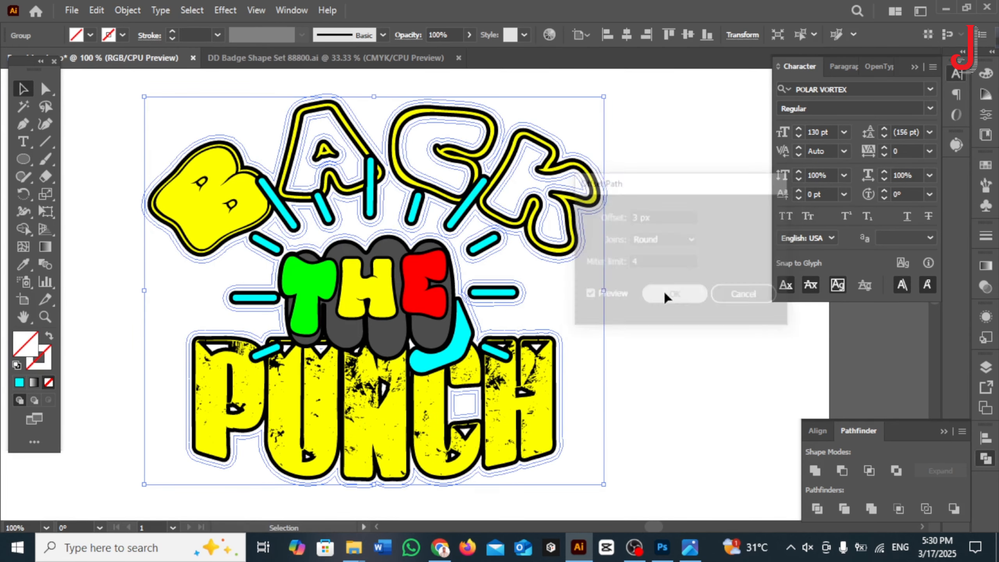
Step: Ungroup the offset outlines and the BACK THE PUNCH artwork into separately selectable parts
right_click(649, 212)
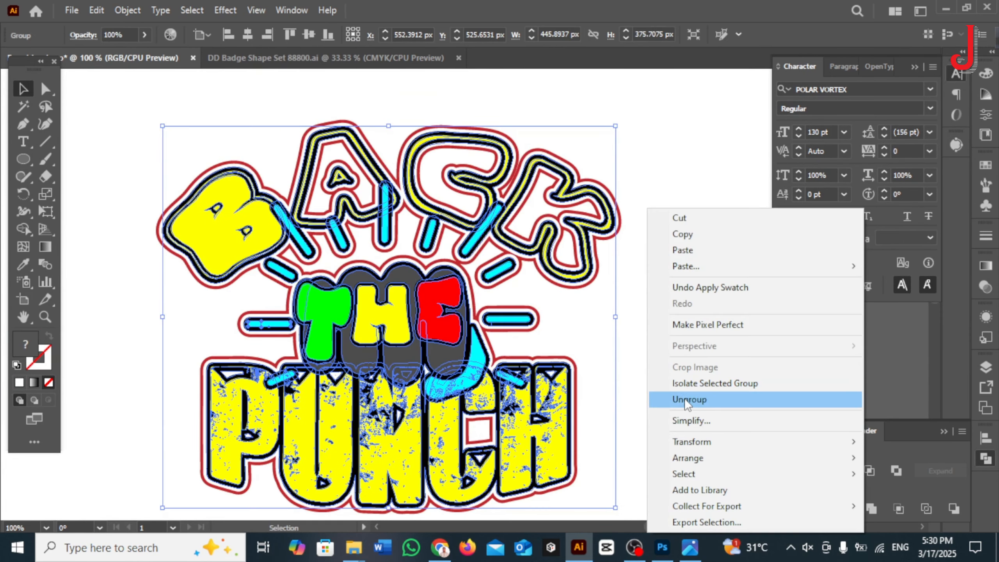
left_click(684, 399)
left_click(642, 251)
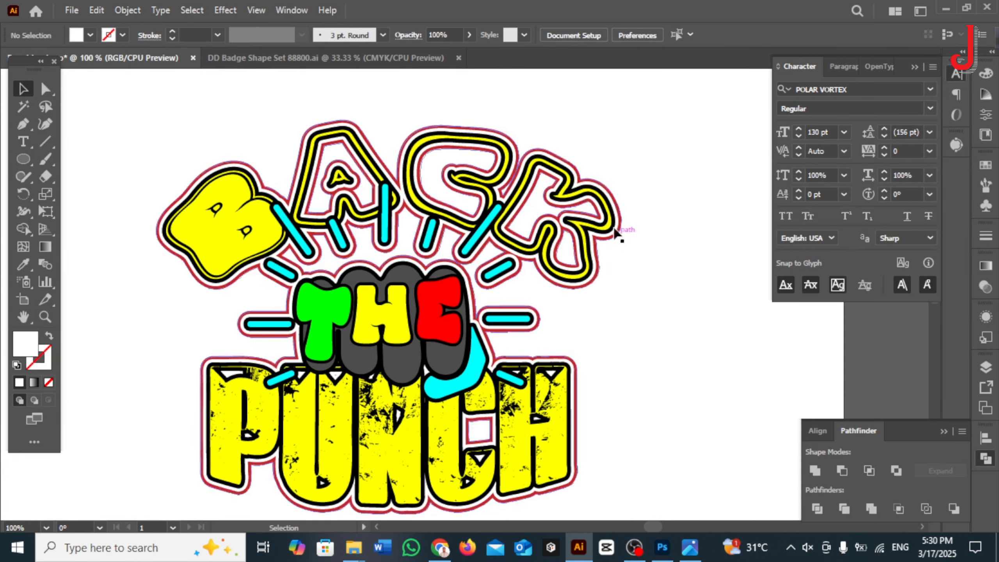
left_click(614, 230)
right_click(608, 220)
left_click(662, 400)
left_click(639, 260)
Step: Fill in the hollow A, C and K of BACK with yellow by merging their inner regions with Shape Builder
left_click(608, 225)
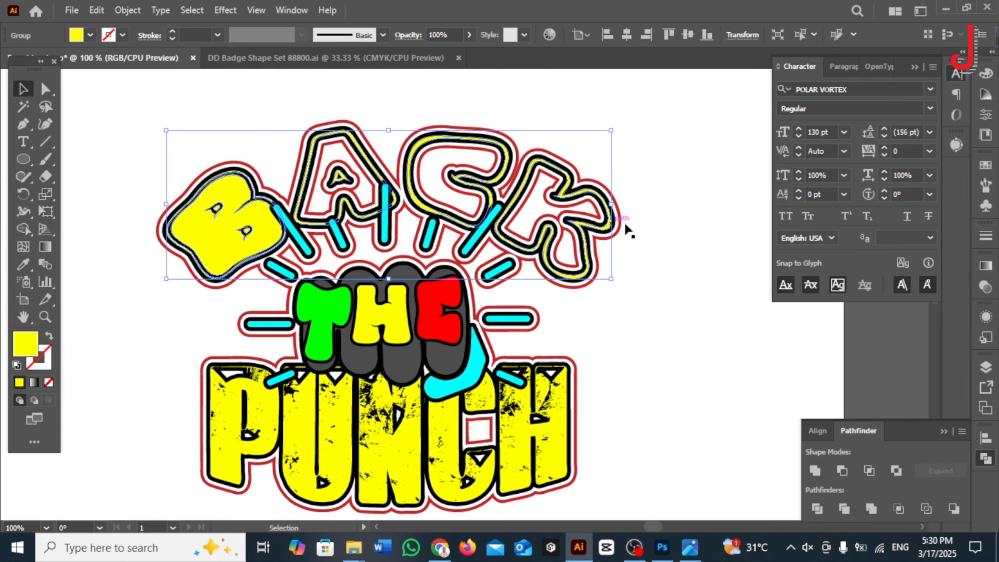
left_click(23, 229)
mouse_move(339, 178)
left_mouse_down()
mouse_move(473, 172)
mouse_move(572, 215)
left_mouse_up()
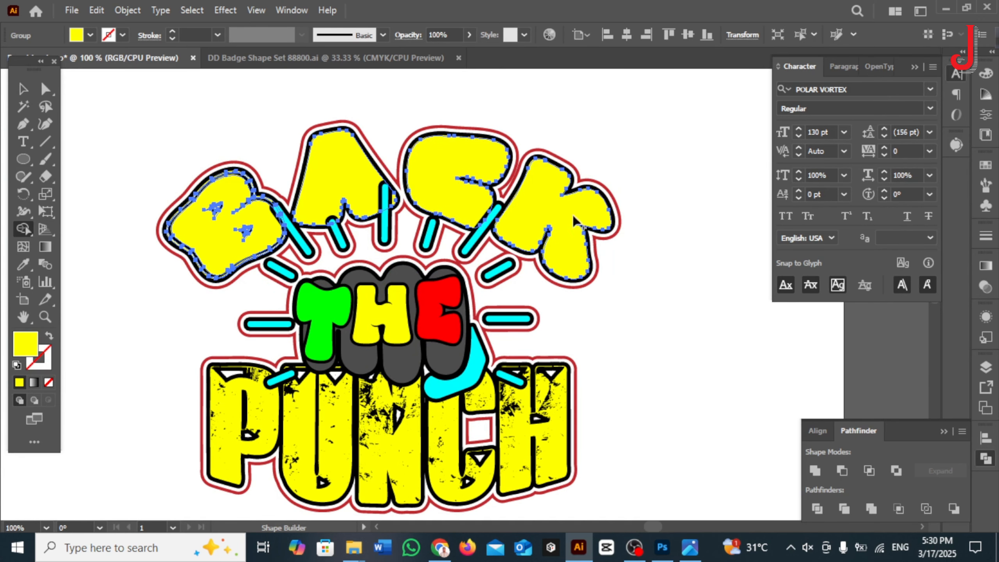
left_click(20, 91)
left_click(94, 122)
Step: Examine how the BACK lettering and its surrounding outlines are grouped, including inside the yellow letter group
left_click_drag(712, 355, 706, 327)
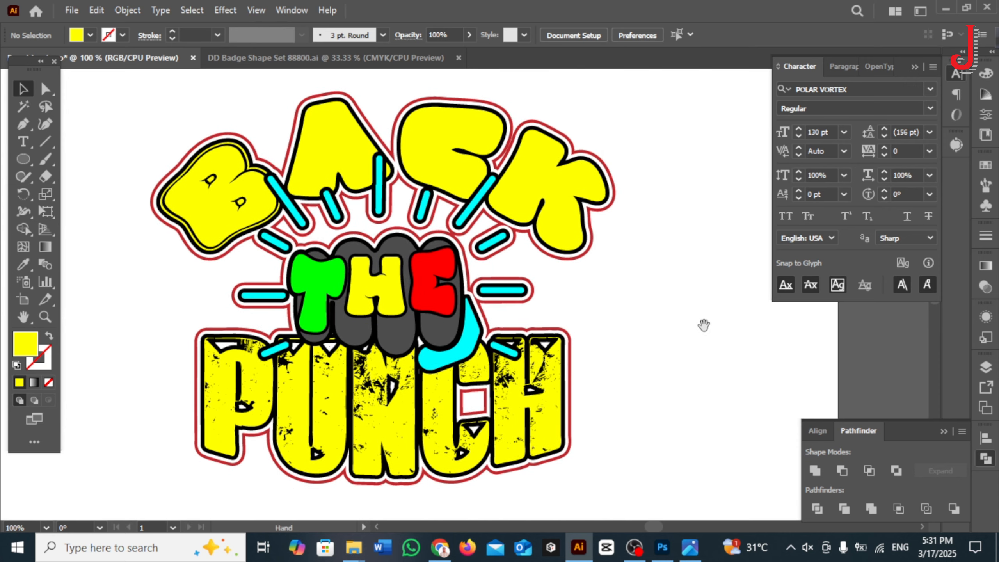
scroll(706, 326, "down", 1)
left_click_drag(287, 152, 634, 482)
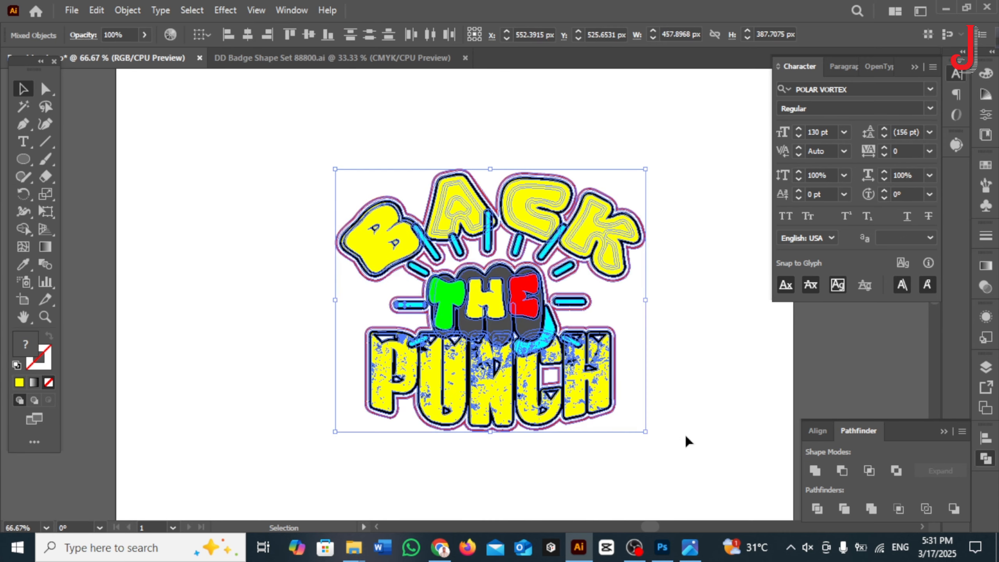
left_click(692, 368)
left_click(589, 228)
double_click(645, 243)
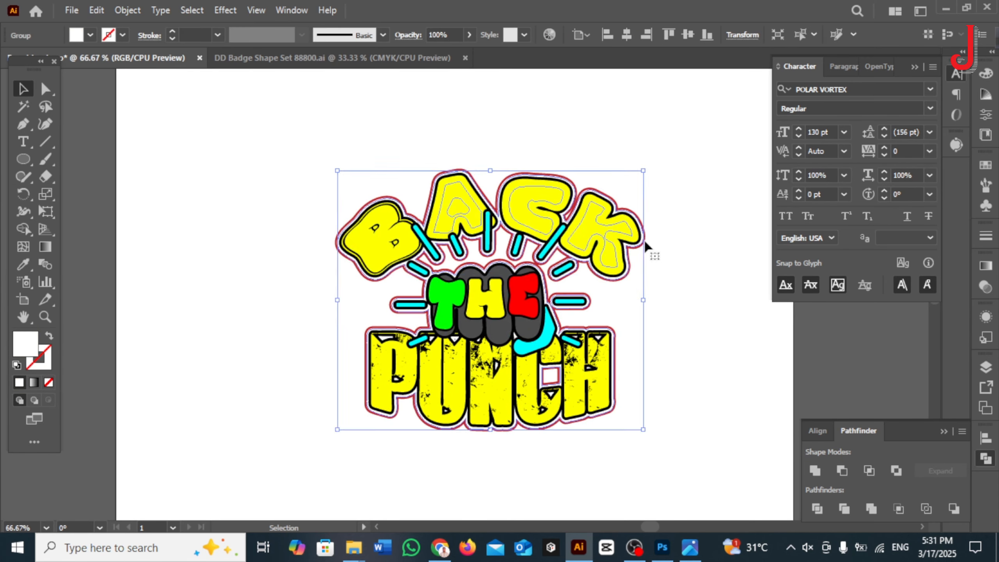
left_click(618, 228)
key("Escape")
double_click(611, 232)
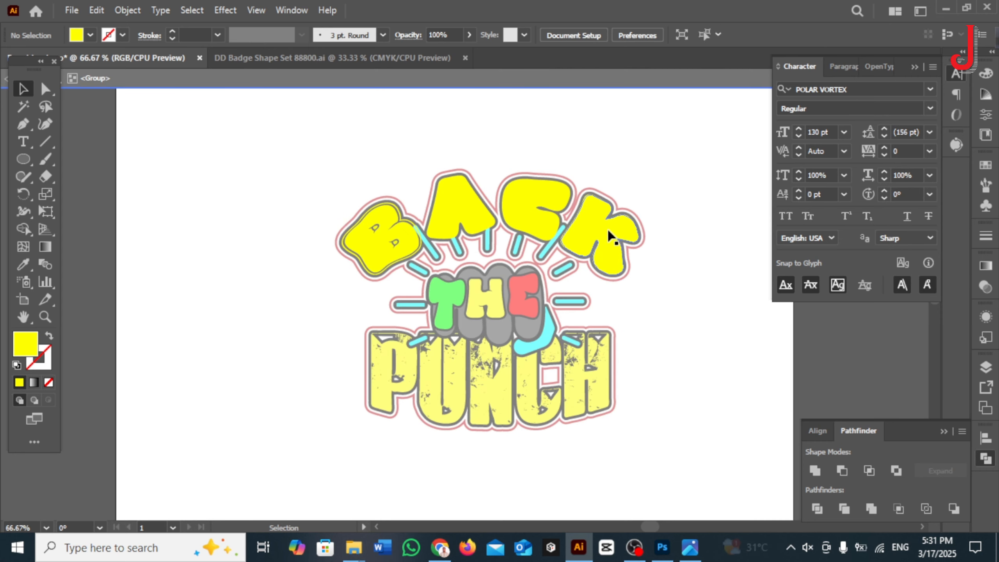
left_click(597, 226)
double_click(668, 238)
left_click(644, 239)
left_click(646, 247)
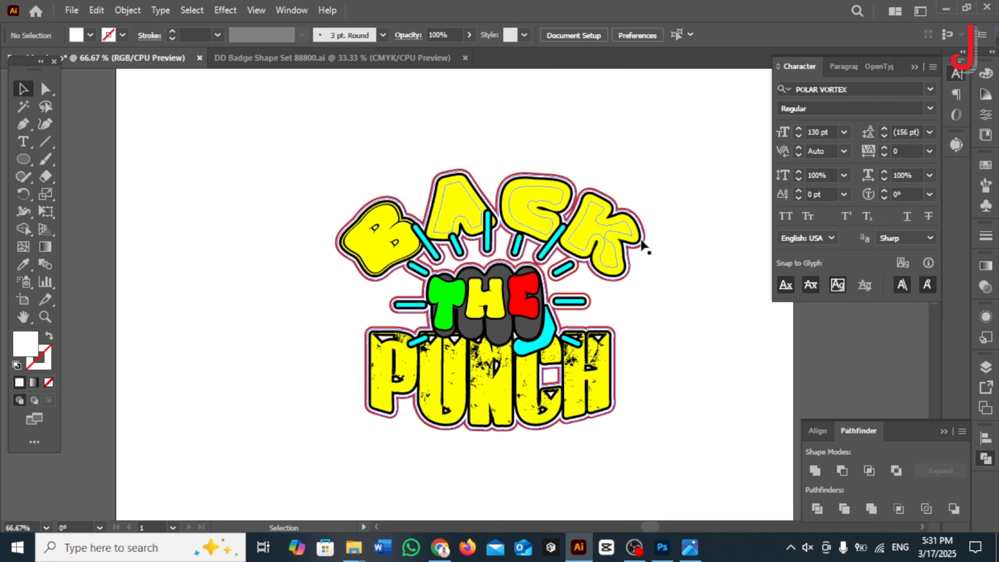
Step: Try to merge the regions of the black outline group behind BACK with Shape Builder
left_click(604, 232)
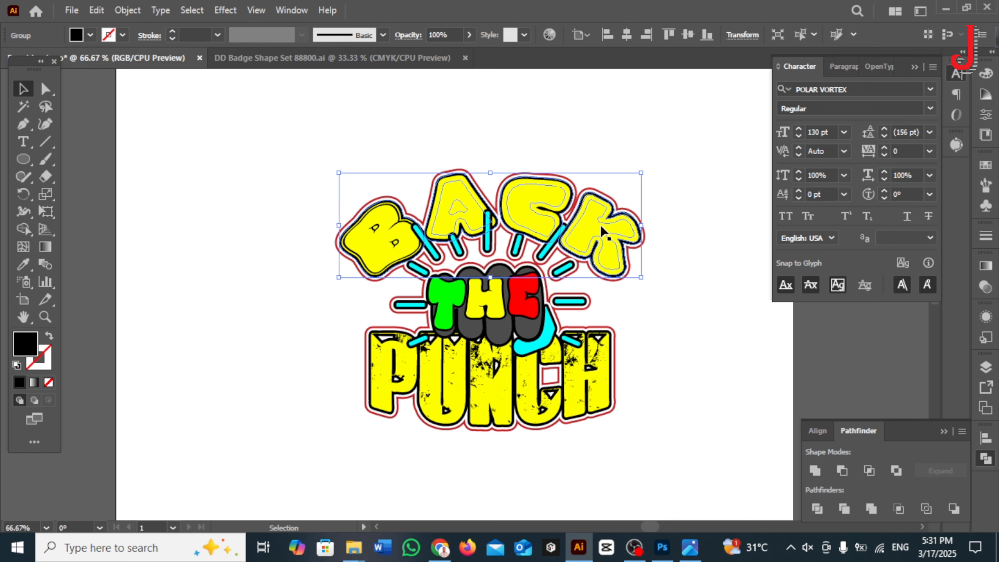
left_click(23, 229)
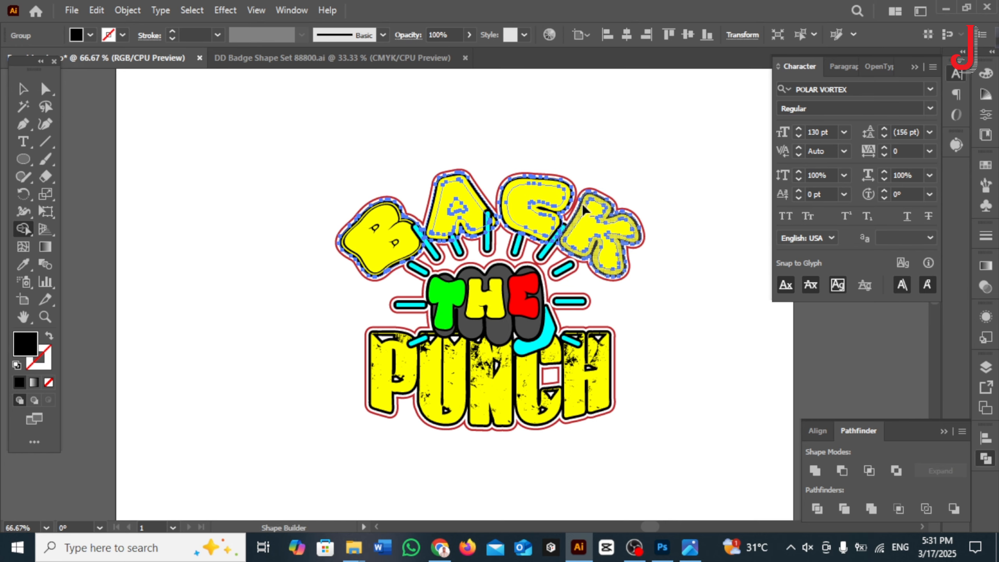
left_click(23, 89)
left_click(165, 267)
scroll(163, 270, "down", 1)
left_click_drag(281, 191, 529, 475)
left_click(584, 409)
Step: Fill the open square gap in the C of PUNCH with black by merging it into the black outline with Shape Builder
scroll(456, 370, "up", 6)
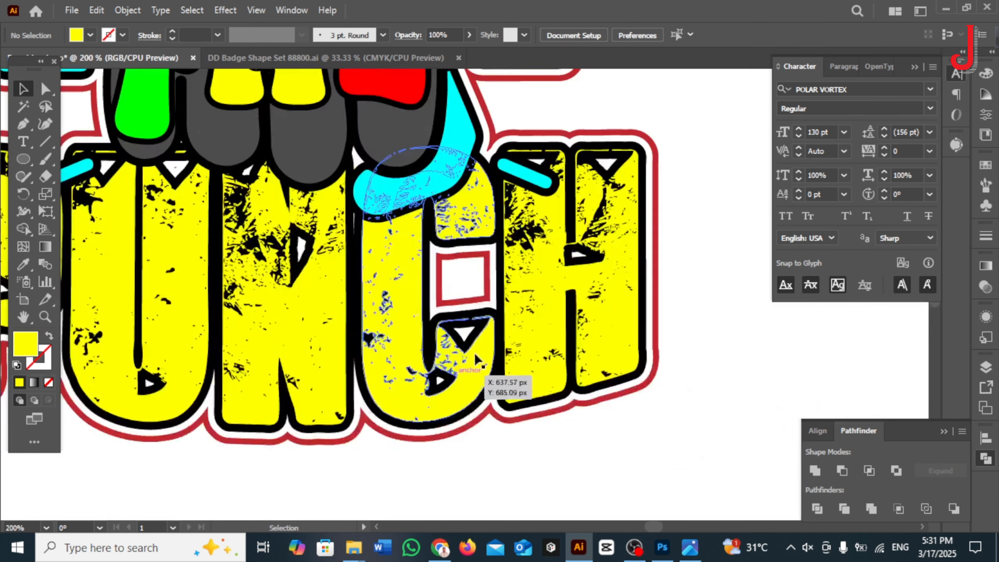
left_click(495, 254)
scroll(500, 264, "down", 2)
left_click(542, 373)
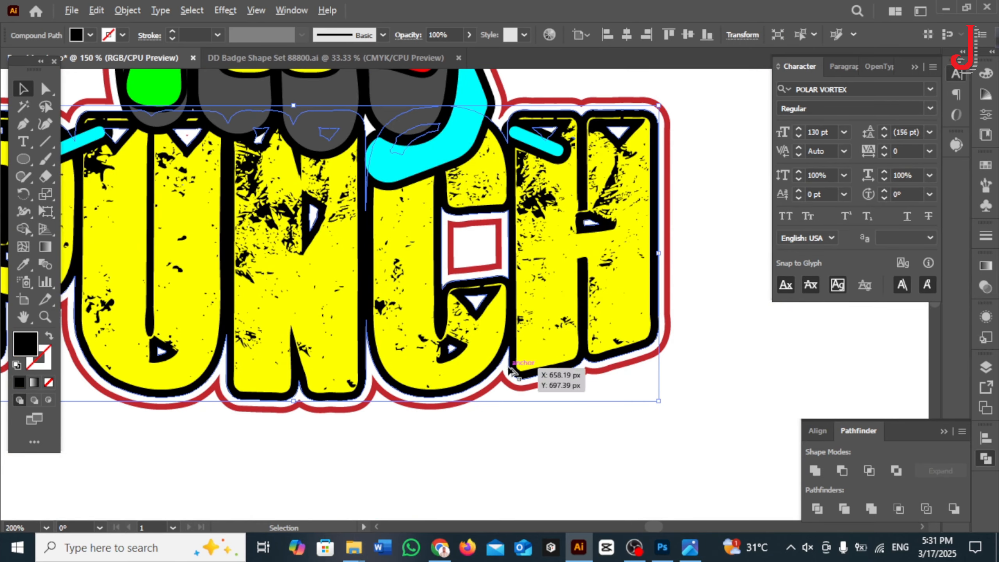
scroll(512, 370, "down", 2)
left_click(25, 229)
left_click_drag(491, 307, 521, 366)
left_click(26, 89)
left_click(196, 300)
scroll(198, 301, "down", 1)
scroll(228, 337, "down", 1)
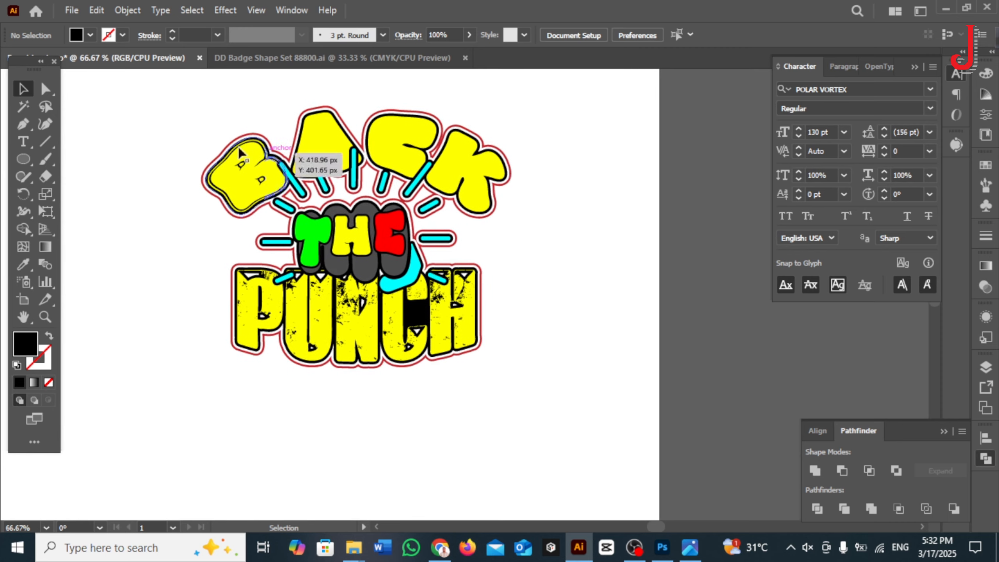
Step: Group the complete artwork and centre it horizontally and vertically on the artboard
left_click_drag(159, 95, 584, 437)
key("ctrl+g")
left_click(818, 431)
left_click(834, 427)
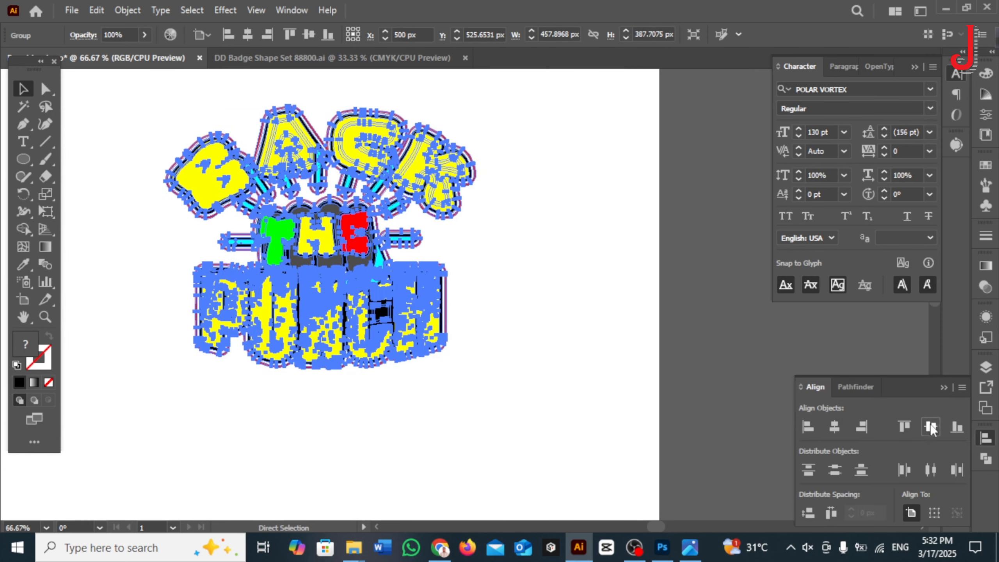
left_click(930, 427)
Step: Scale the grouped artwork proportionally about its centre to the artboard's full width of 1000 px
left_click(598, 344)
scroll(598, 344, "down", 2)
left_click_drag(614, 358, 576, 356)
left_click(472, 325)
left_click_drag(497, 346, 593, 449)
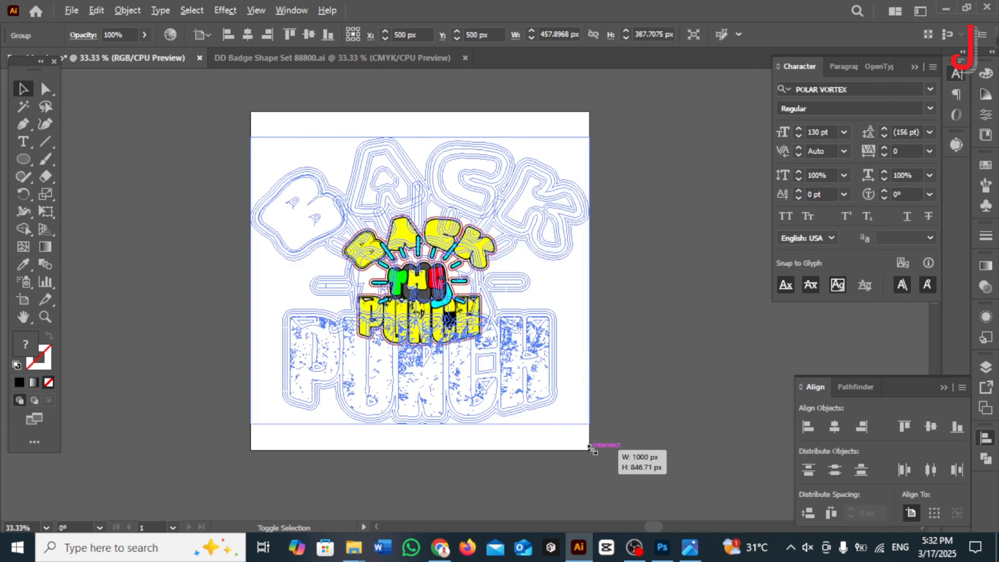
left_click(650, 402)
Step: Export the artboard for web as a transparent 1000 × 1000 px PNG-24 named Punching-logo-2 in Downloads
key("ctrl+shift+s")
left_click(795, 488)
key("ctrl+alt+shift+s")
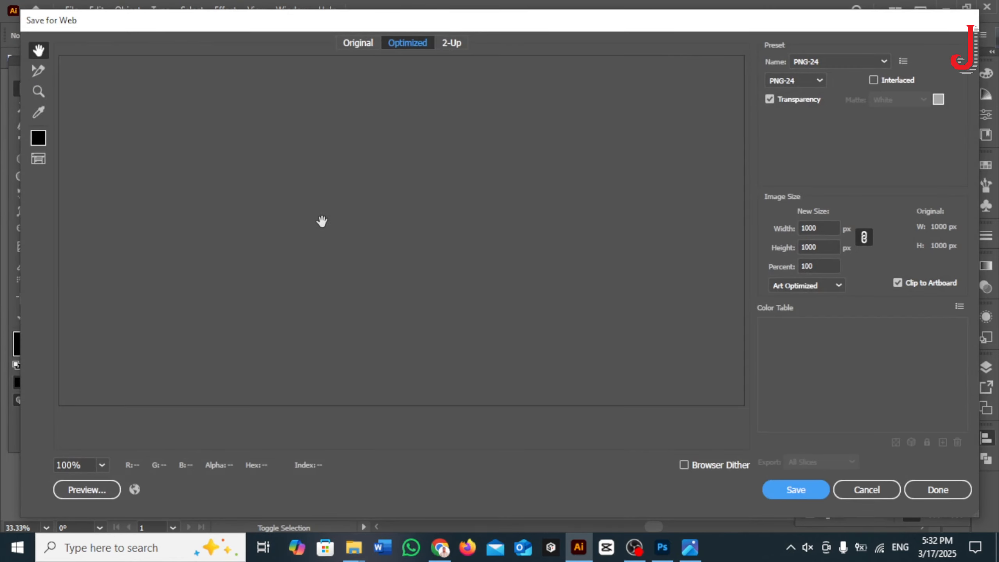
left_click(798, 487)
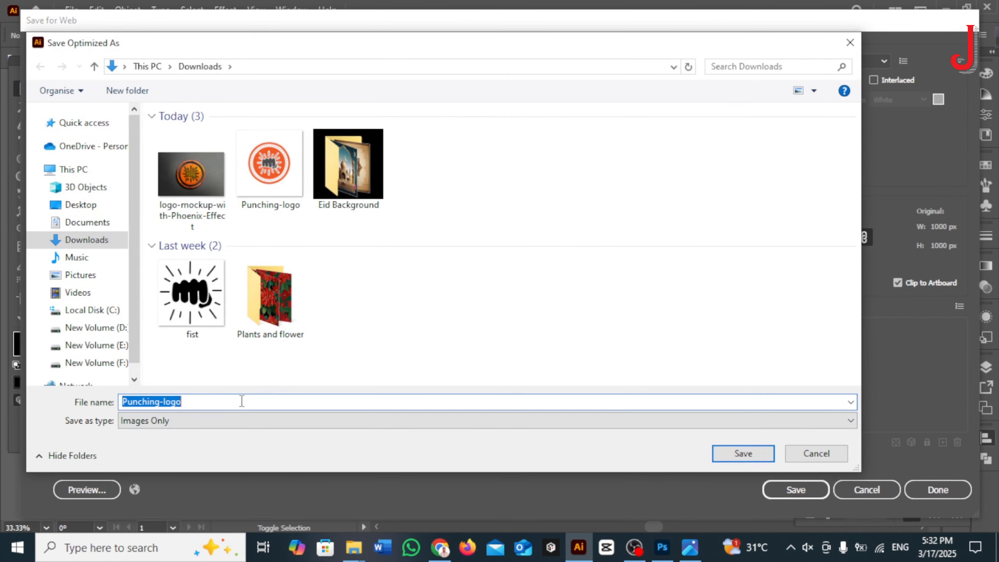
left_click(742, 453)
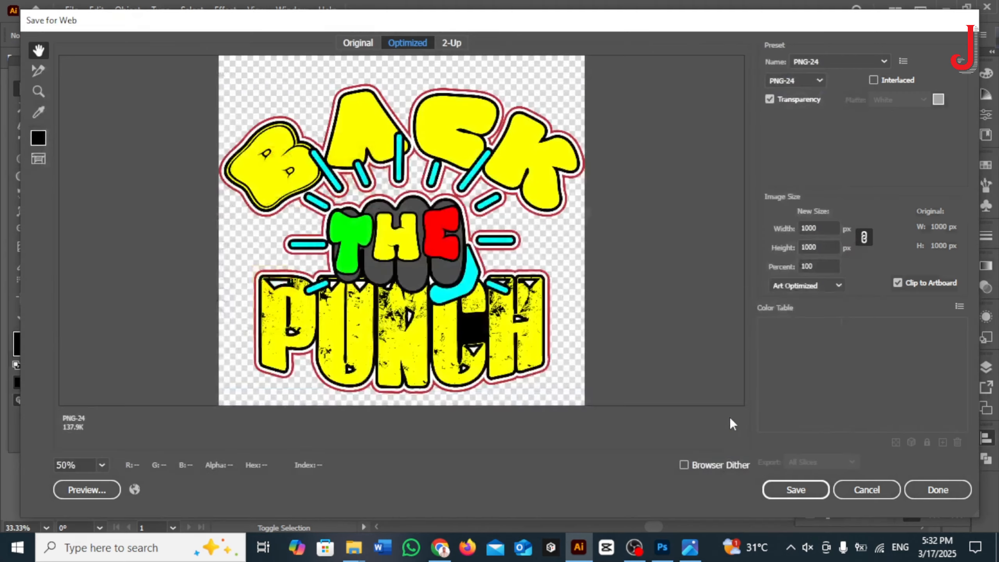
Step: Switch to Photoshop and open the contents of the T-shirt mockup's "Your Design (Click 2x)" smart object
left_click(662, 547)
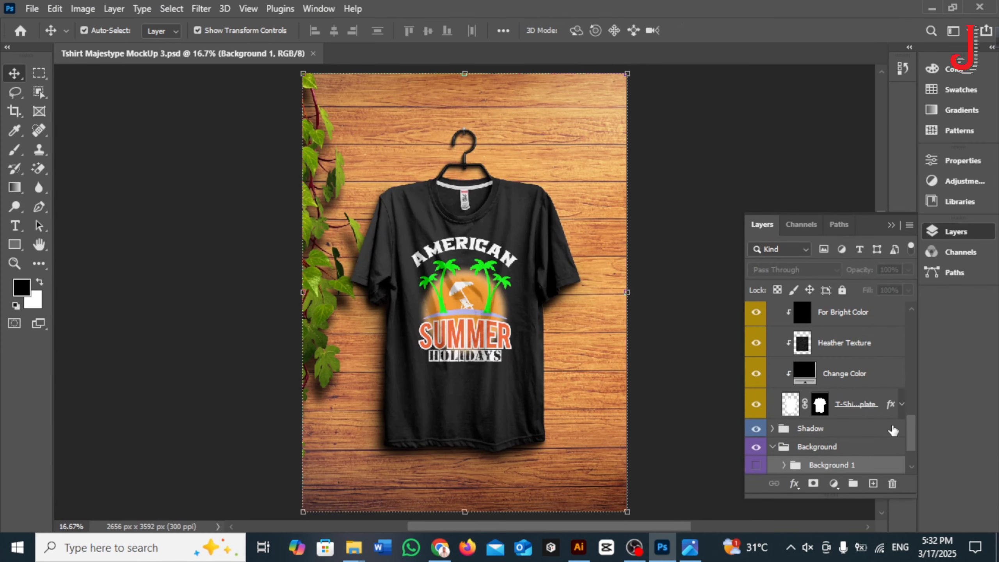
left_click_drag(912, 432, 885, 364)
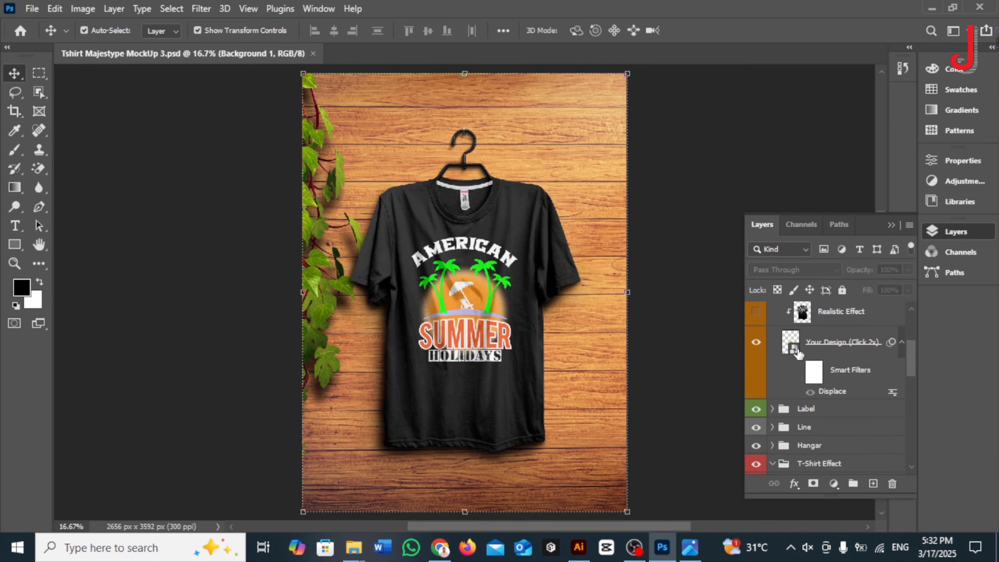
left_click(797, 351)
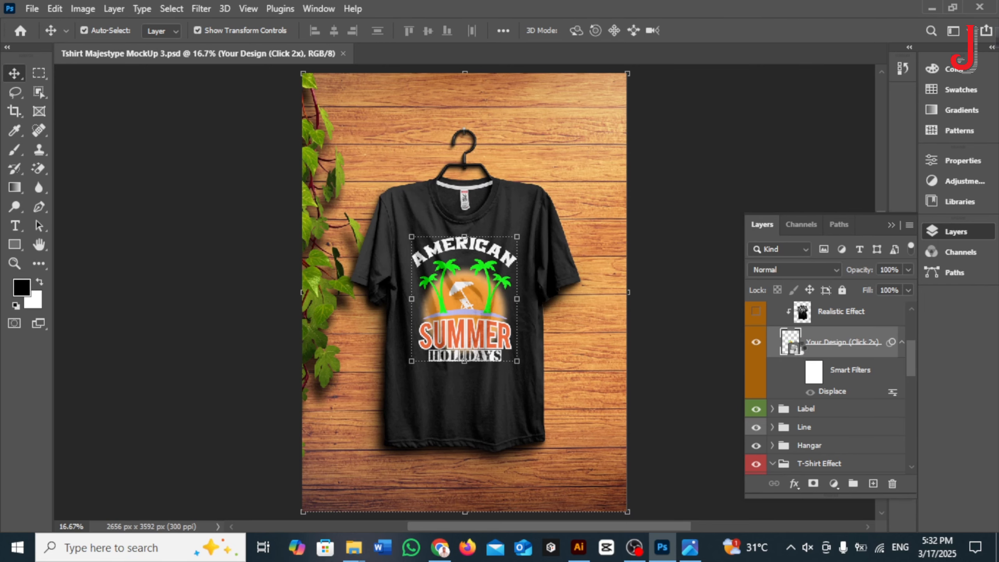
double_click(790, 342)
left_click(802, 82)
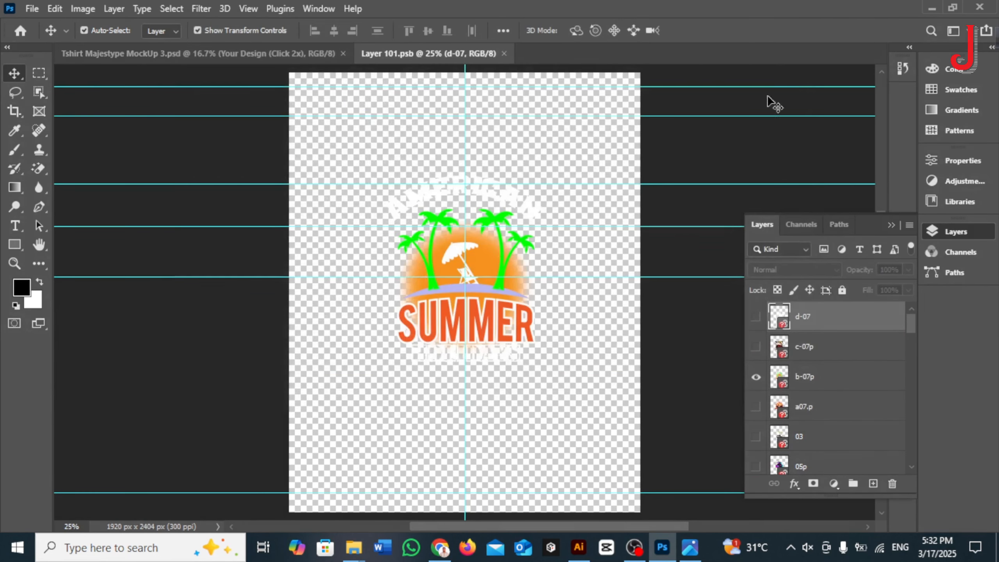
Step: Place the Punching-logo-2 image from Downloads as a linked file in the smart object
left_click(32, 9)
left_click(84, 326)
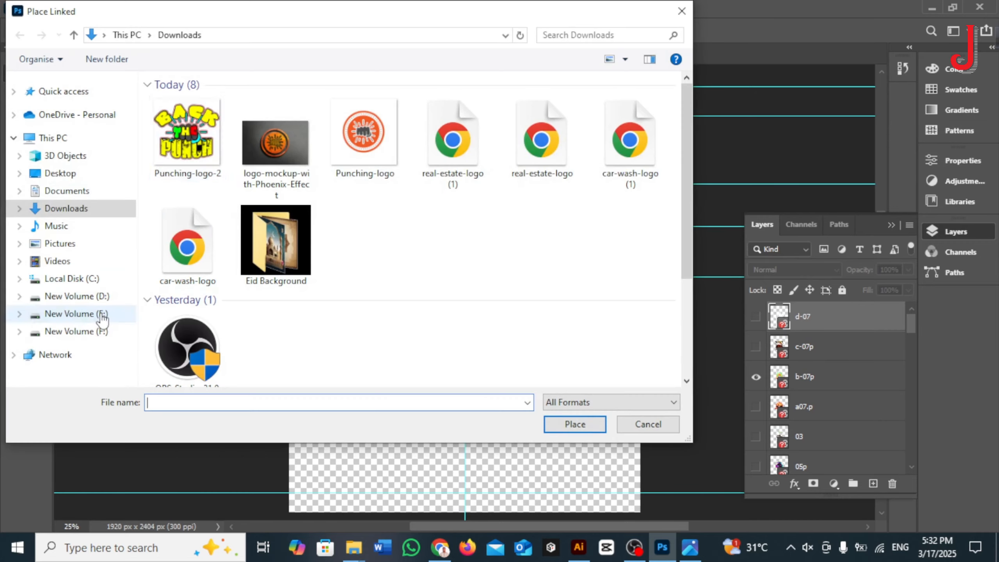
double_click(190, 141)
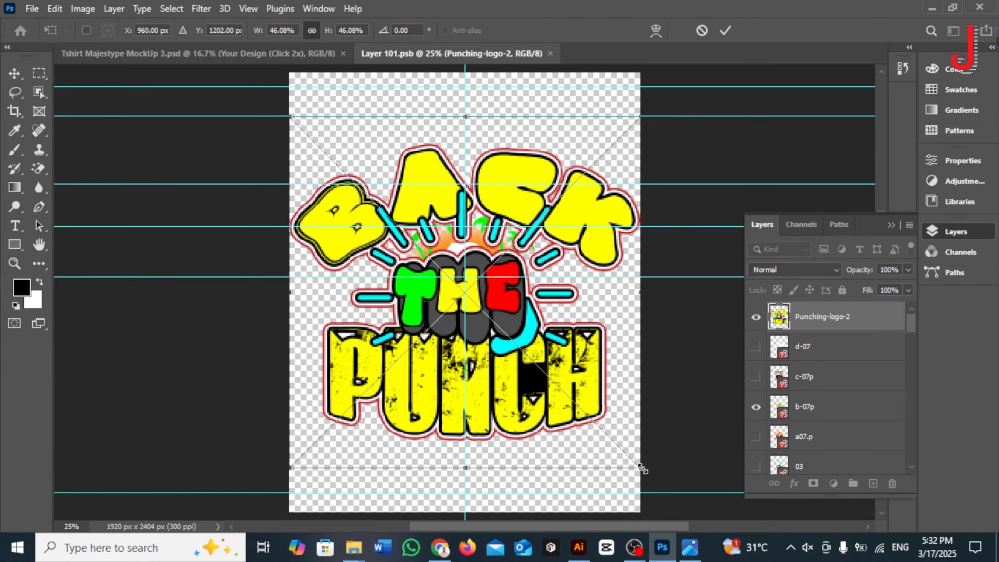
Step: Scale the placed logo to about 27.46% and centre it horizontally over the existing summer design
left_click_drag(640, 469, 510, 338)
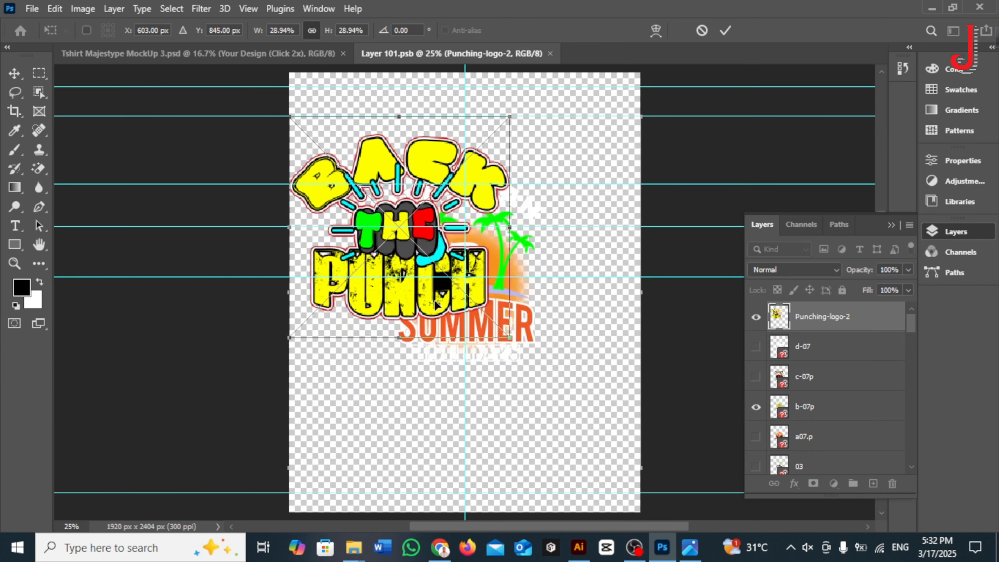
left_click_drag(415, 297, 481, 323)
left_click_drag(573, 361, 562, 349)
left_click_drag(511, 325, 517, 336)
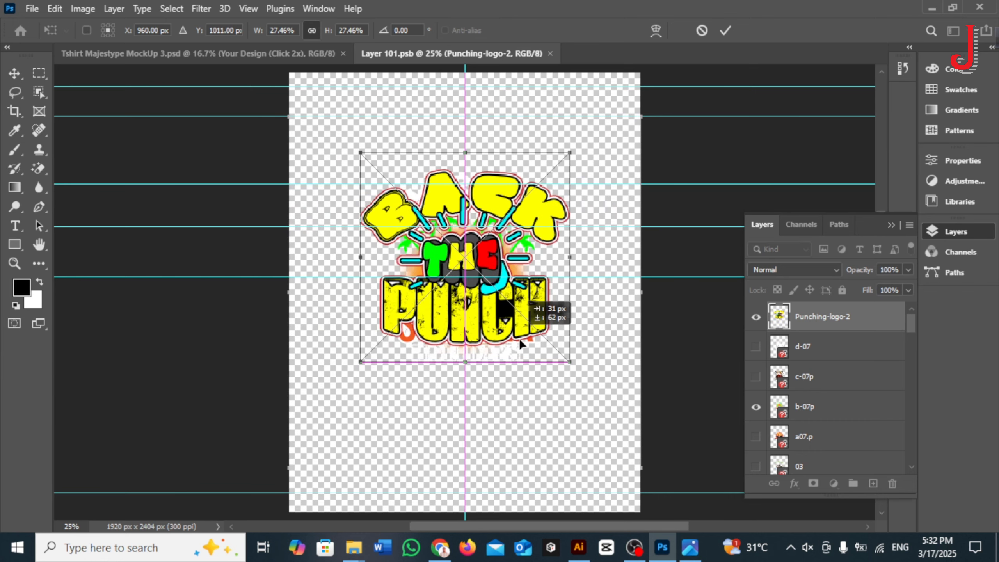
left_click(725, 30)
Step: Hide the b-07p design layer, then save the smart object and return to the T-shirt mockup
left_click(755, 407)
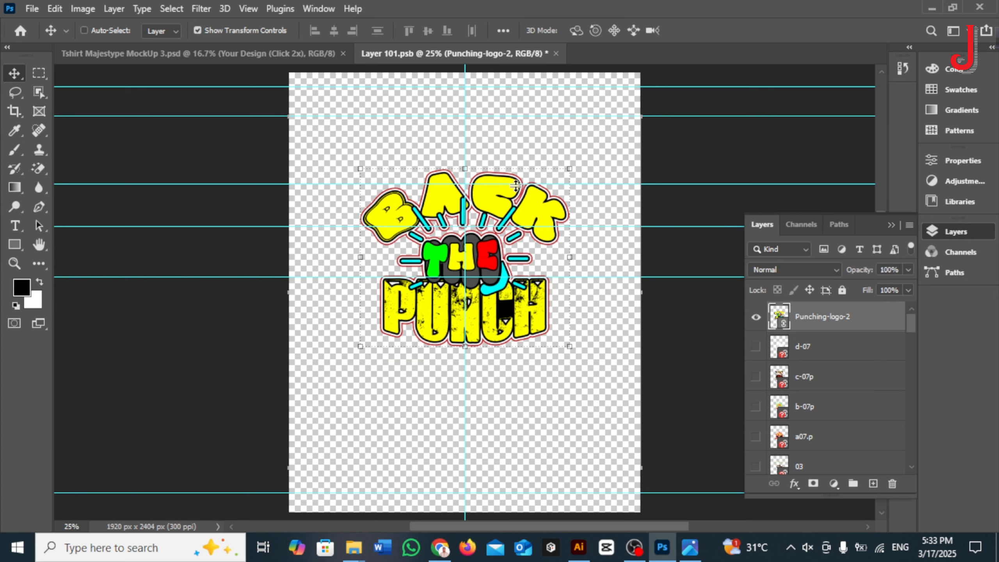
key("ctrl+s")
left_click(314, 54)
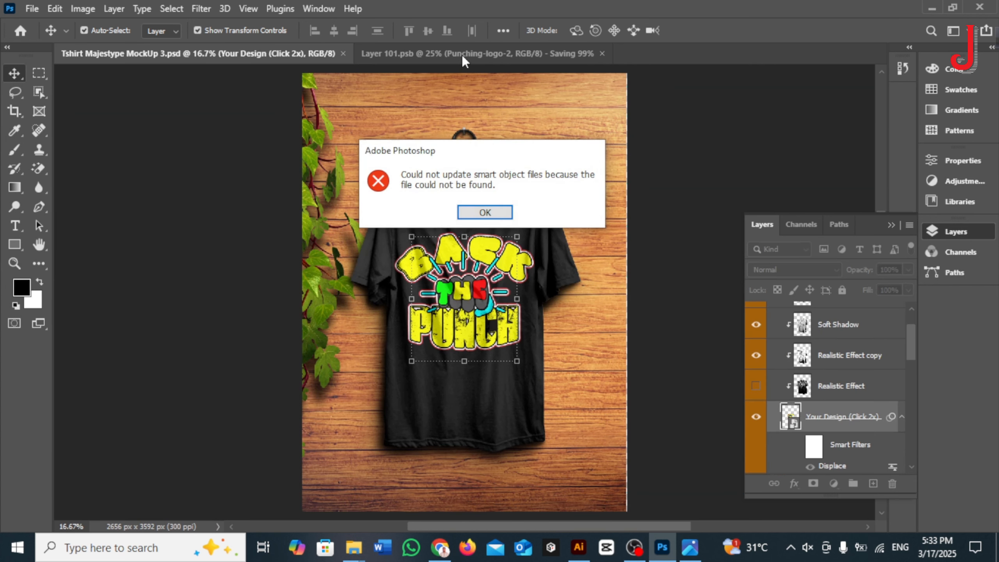
left_click(484, 212)
Step: Turn on the Realistic Effect layer over the shirt artwork and try the Hard Shadow layer on and off
scroll(747, 354, "up", 2)
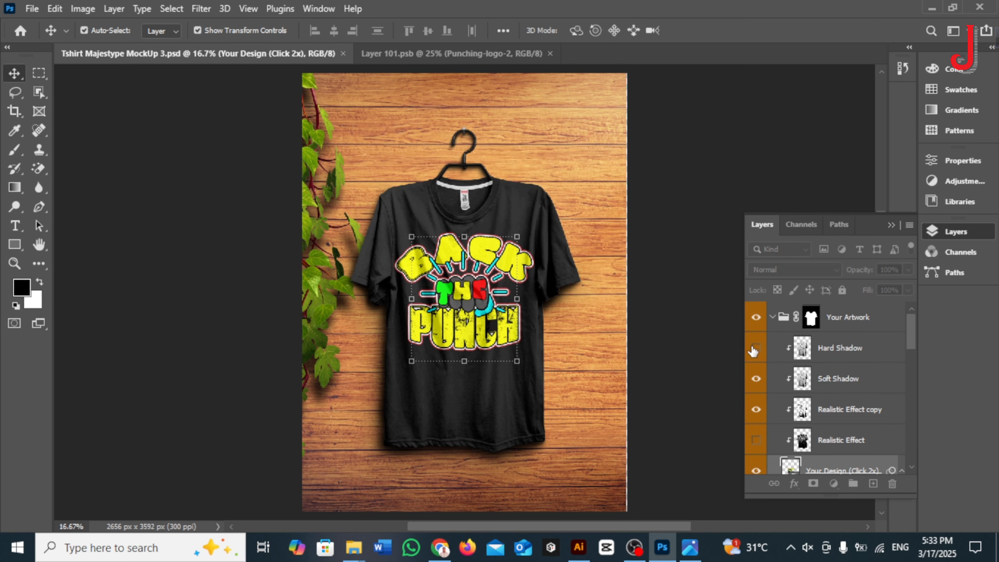
left_click(753, 348)
scroll(816, 366, "down", 1)
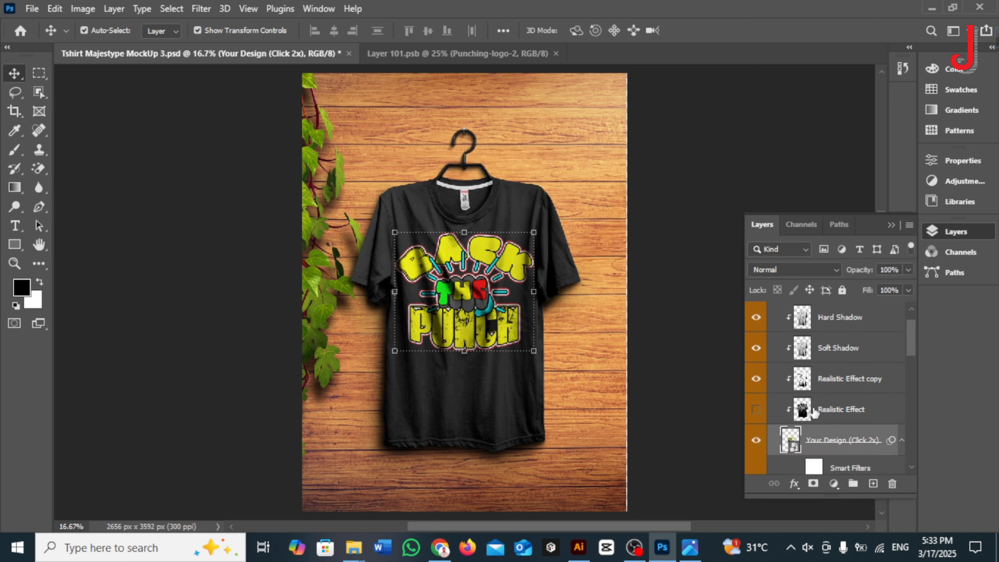
left_click(756, 409)
left_click(756, 317)
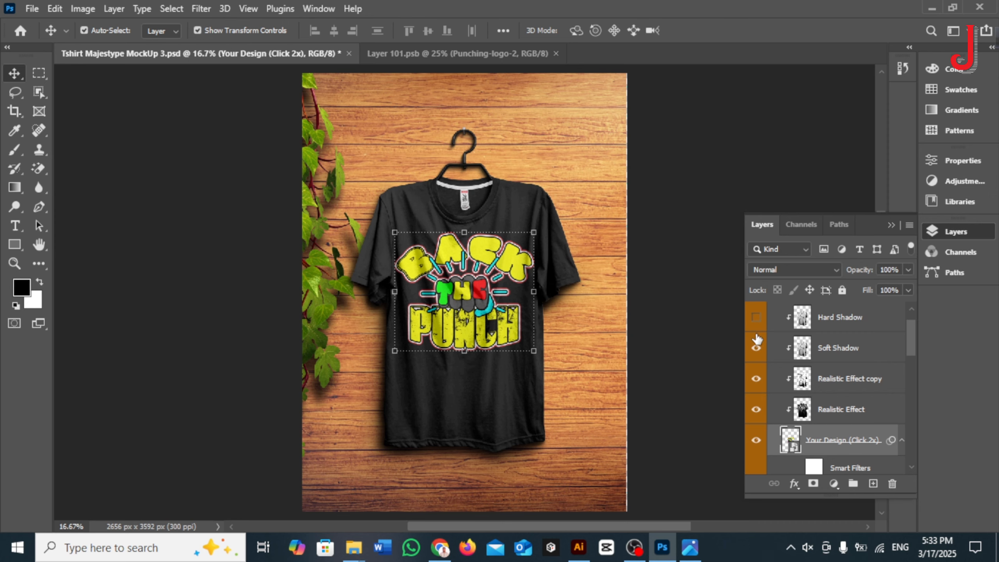
scroll(604, 184, "up", 2)
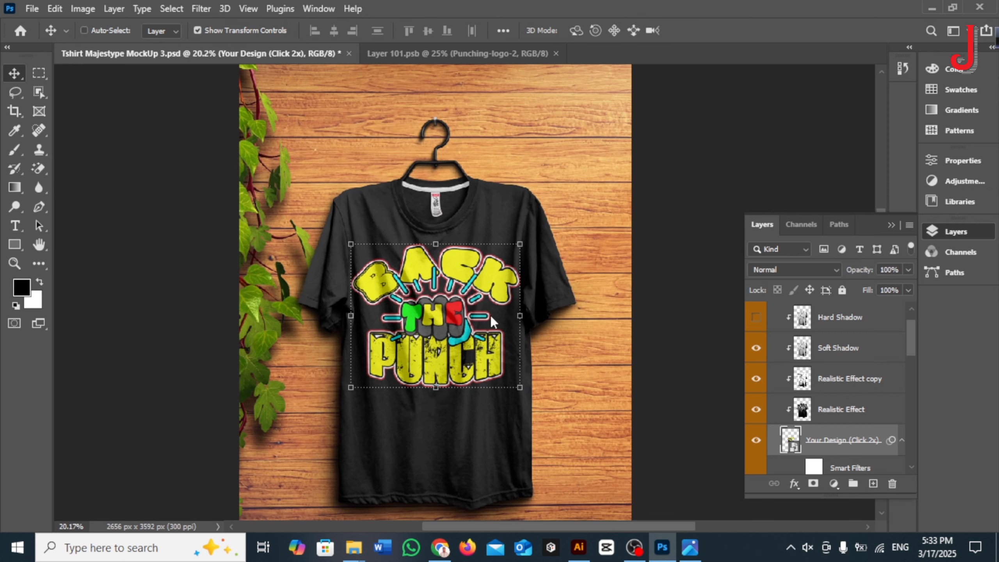
key("ctrl+alt+shift+s")
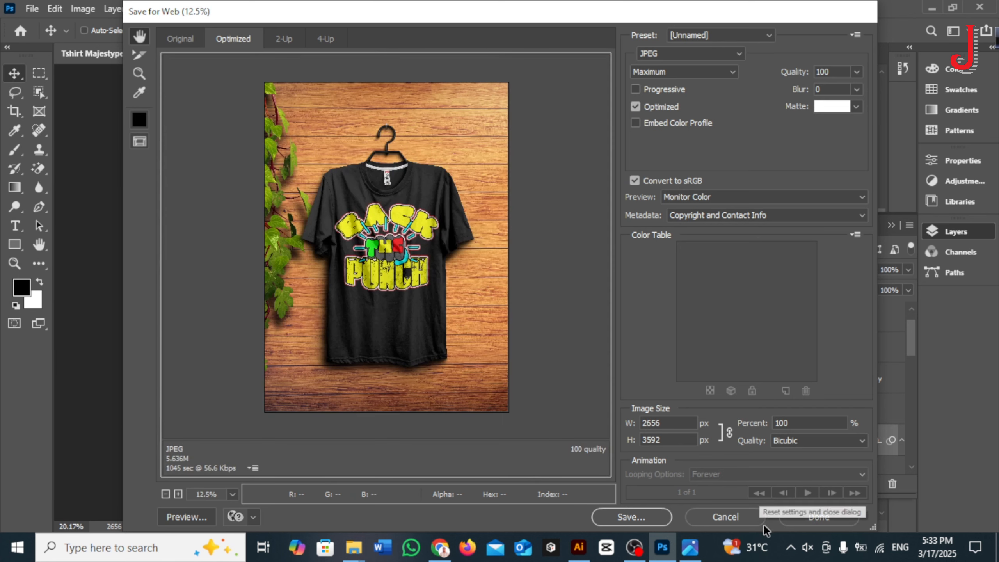
left_click(726, 517)
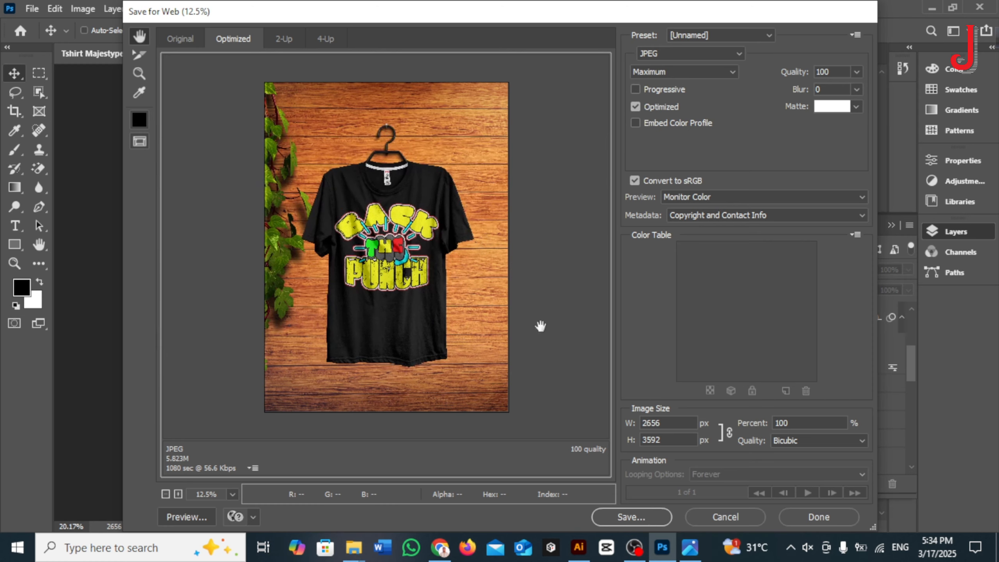
Step: Save the web export of the T-shirt mockup as a maximum-quality JPEG named Tshirt-Majestype-MockUp-3 in Downloads
left_click(649, 518)
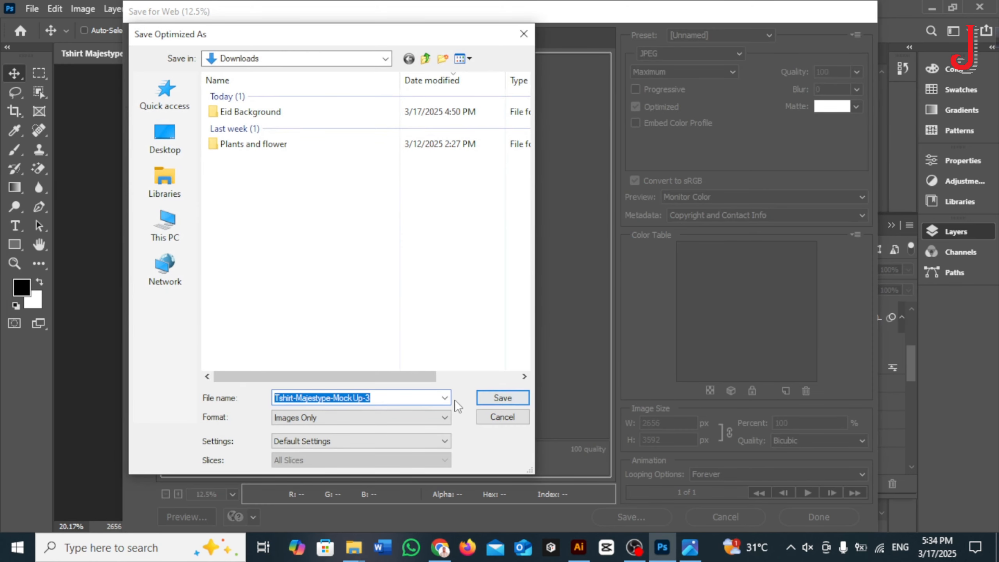
left_click(502, 397)
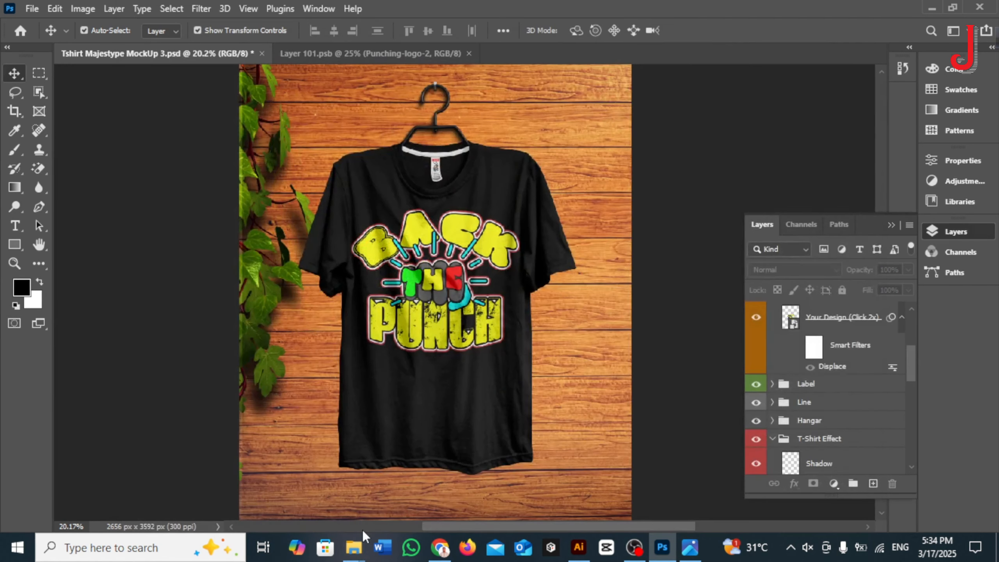
Step: Switch to the Downloads folder in File Explorer and open the exported Tshirt-Majestype-MockUp-3 image
mouse_move(352, 547)
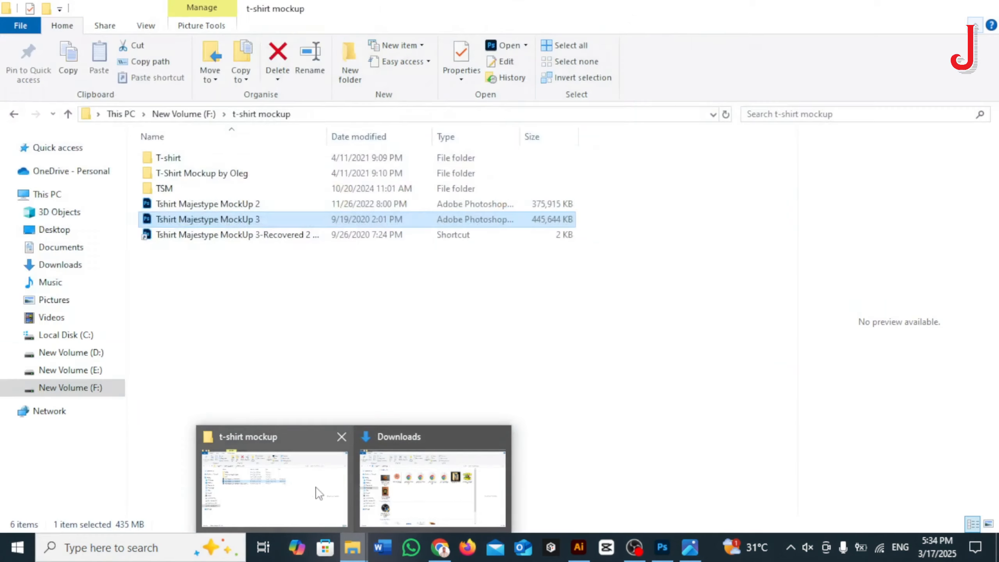
left_click(423, 495)
double_click(173, 289)
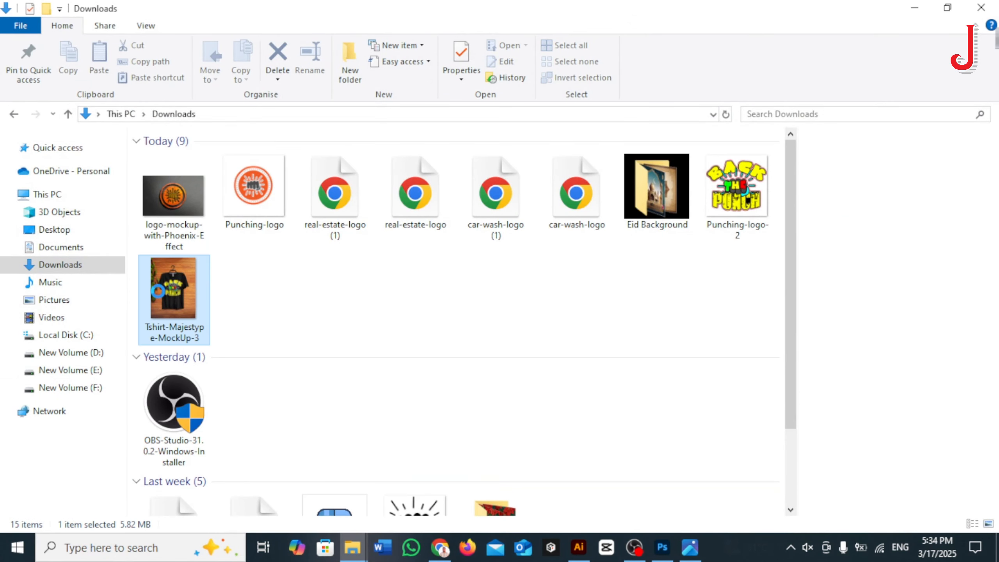